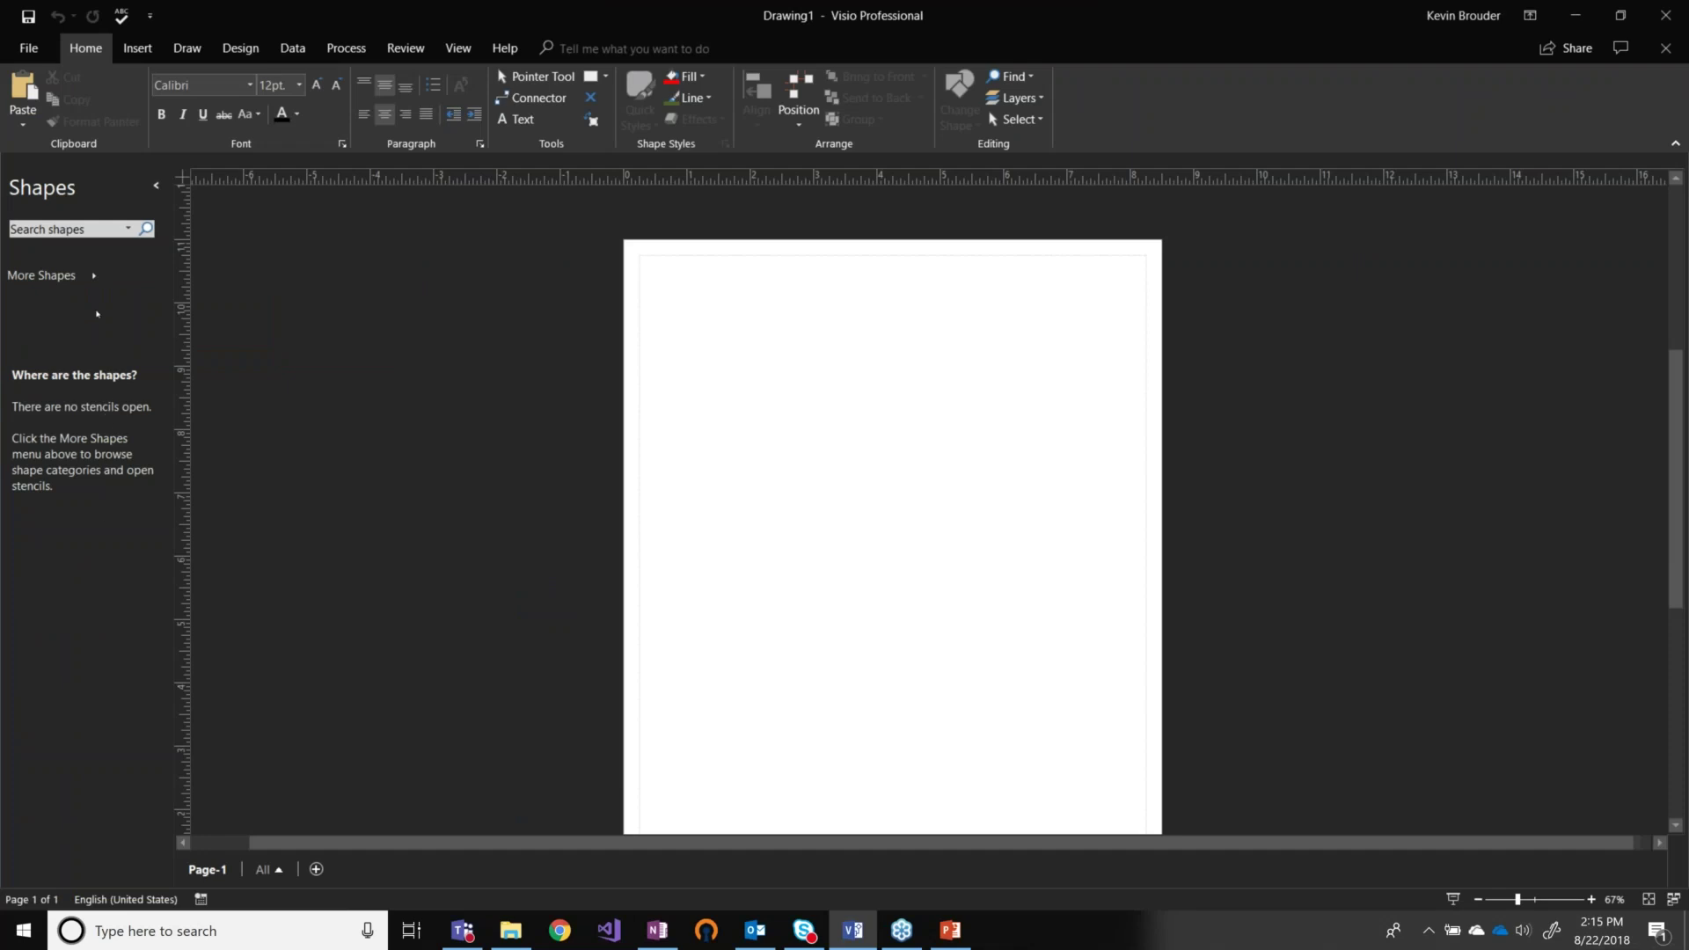
Open the Basic Shapes stencil from the General category and place a rectangle near the page's upper left corner.
left_click(93, 277)
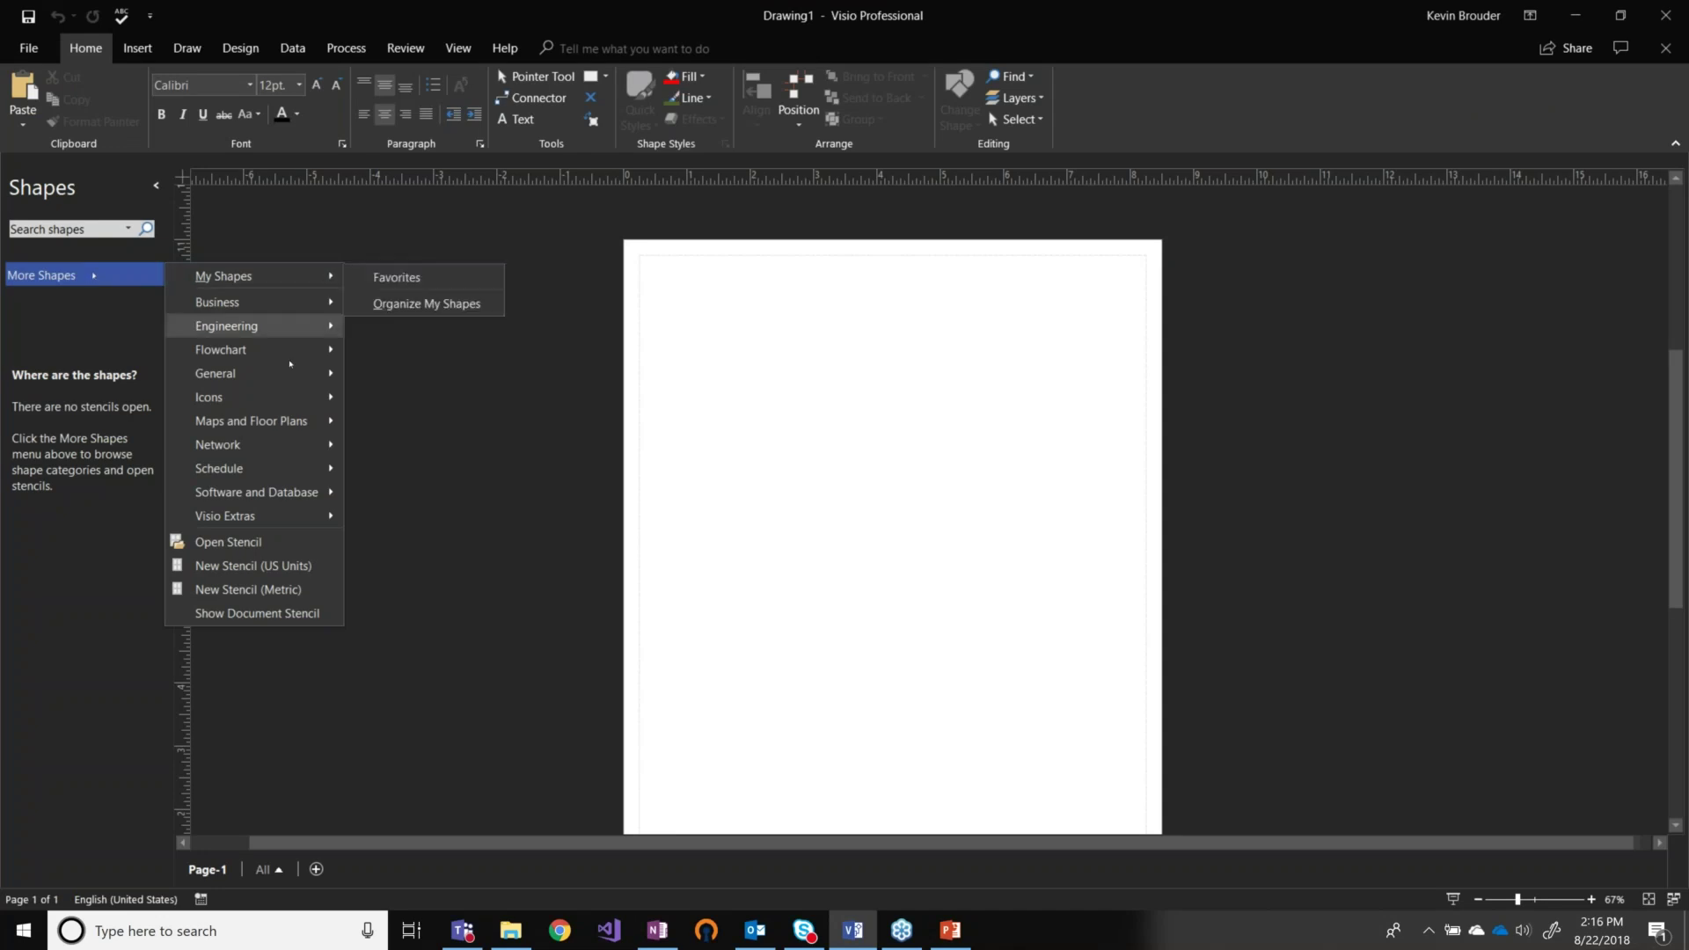
mouse_move(289, 375)
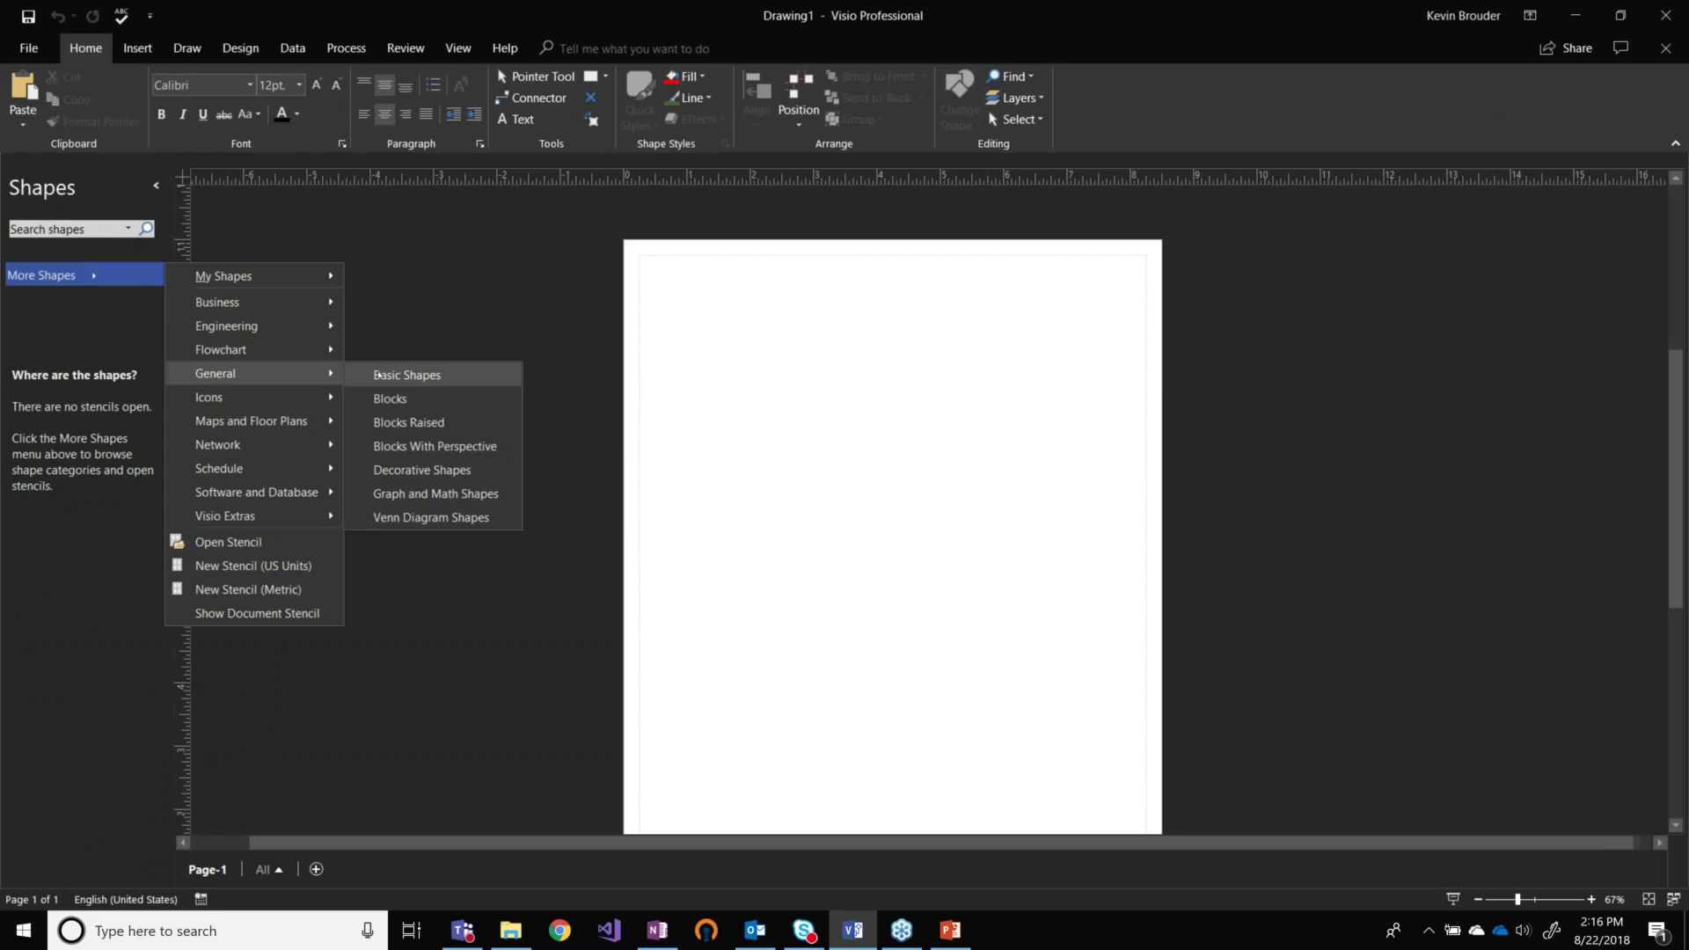
left_click(378, 375)
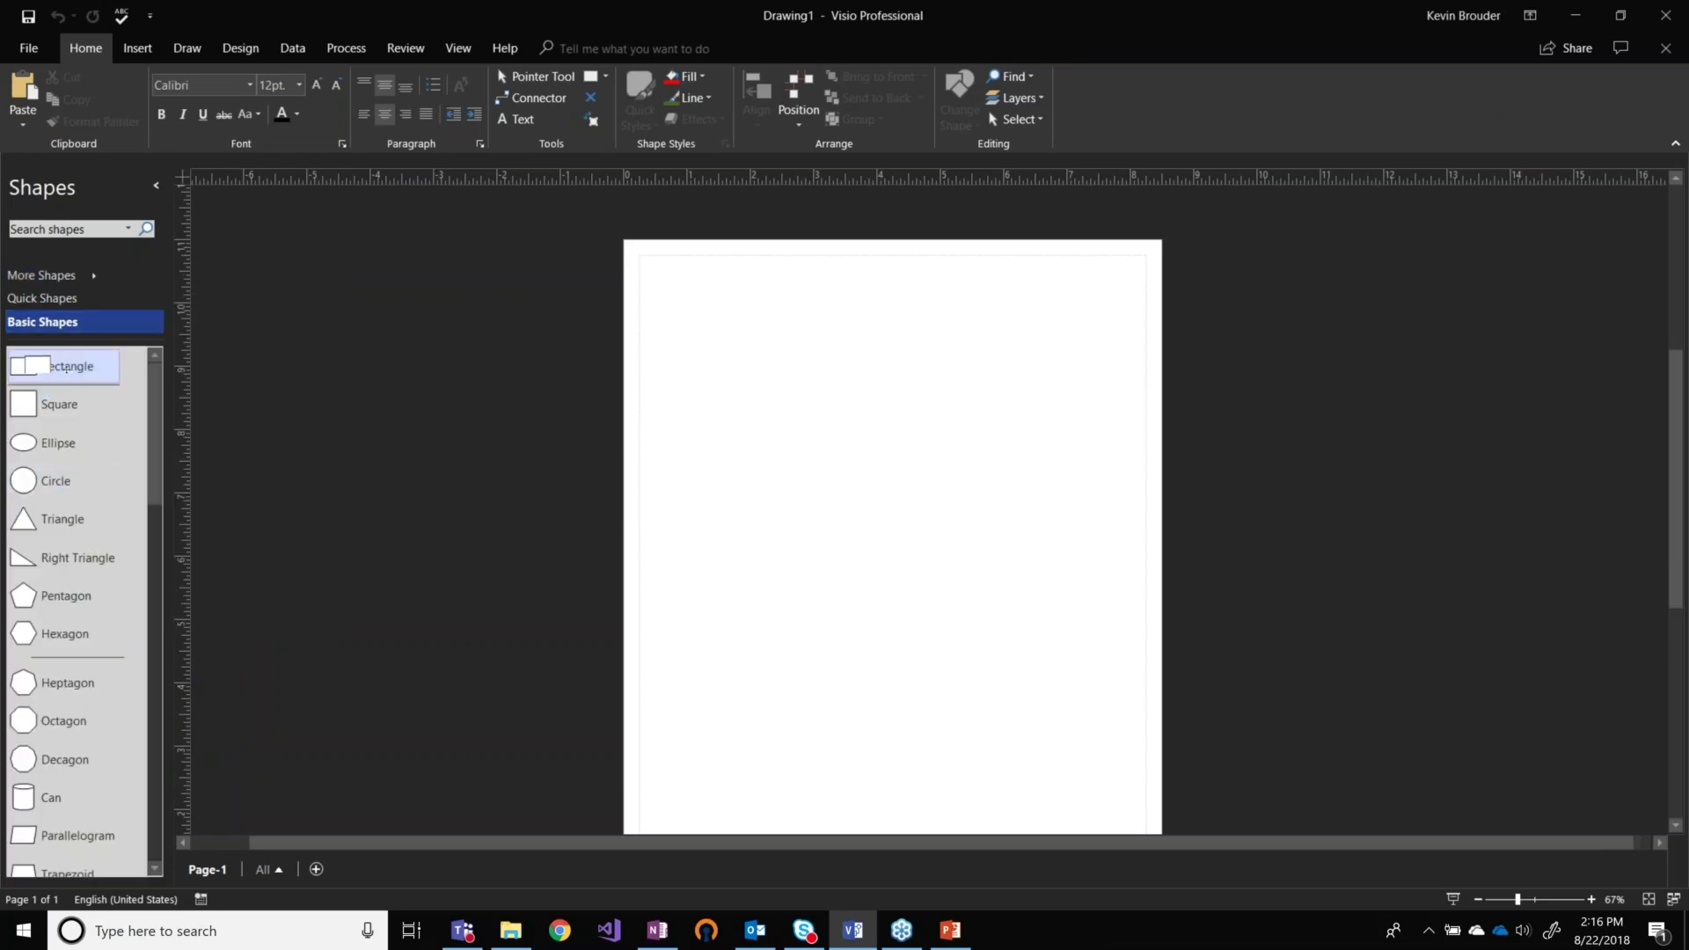
left_click_drag(67, 372, 765, 346)
left_click(852, 540)
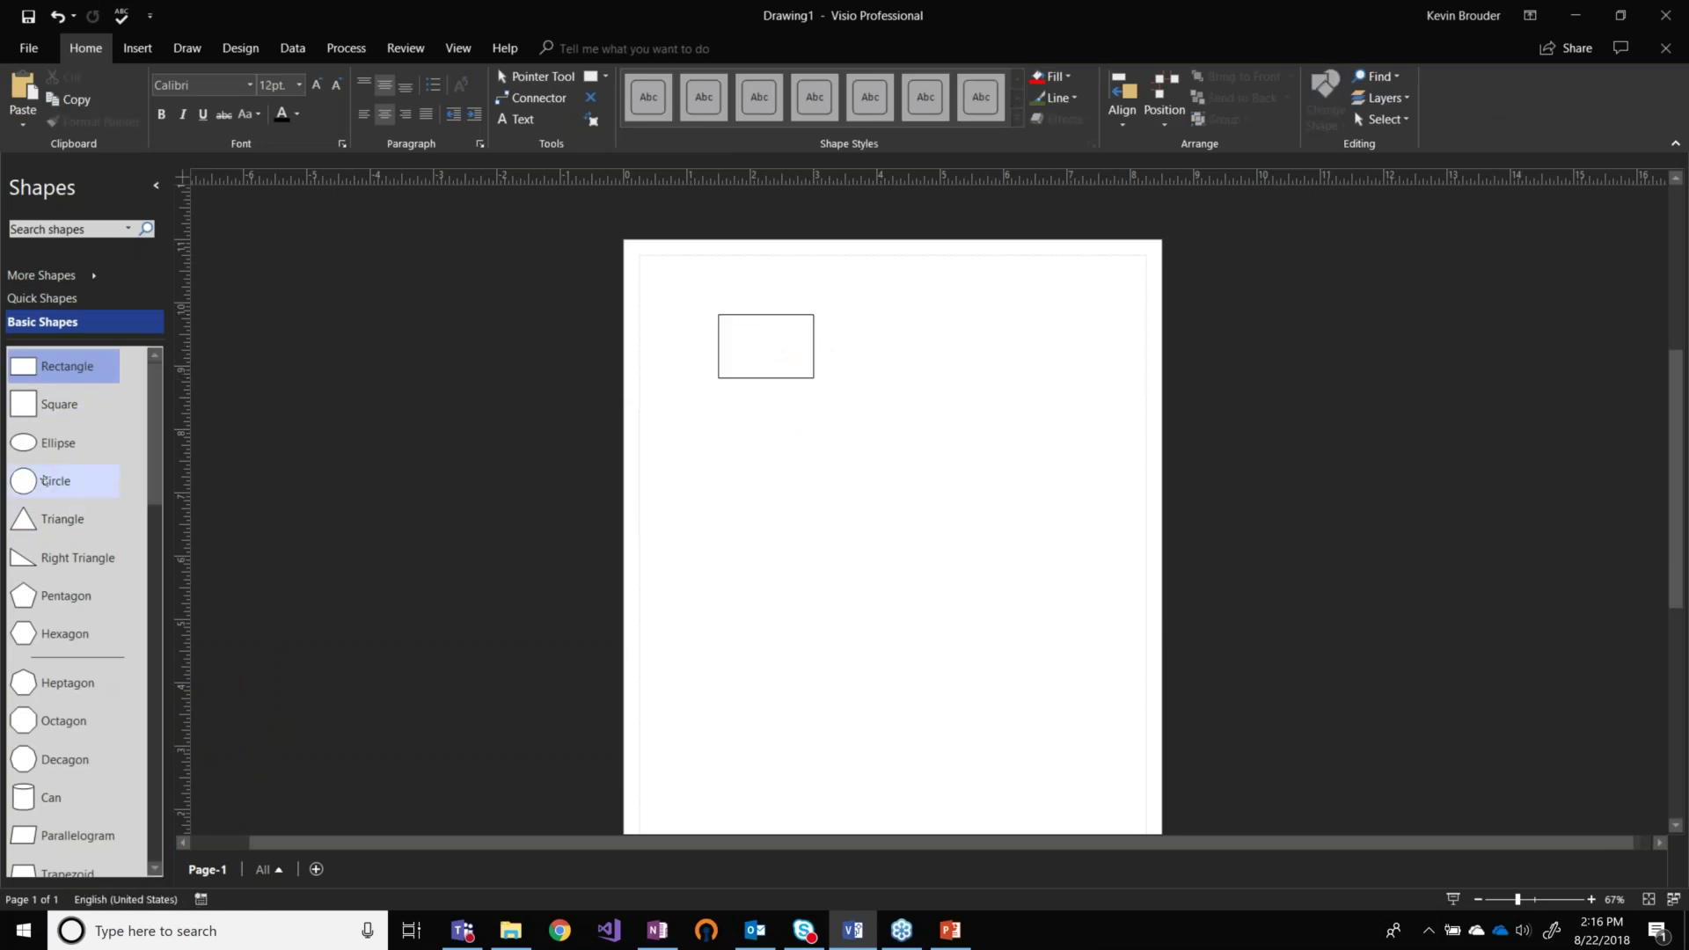
Add a circle to the right of the rectangle and align its top edge with the rectangle's top.
left_click_drag(53, 480, 940, 414)
left_click(878, 553)
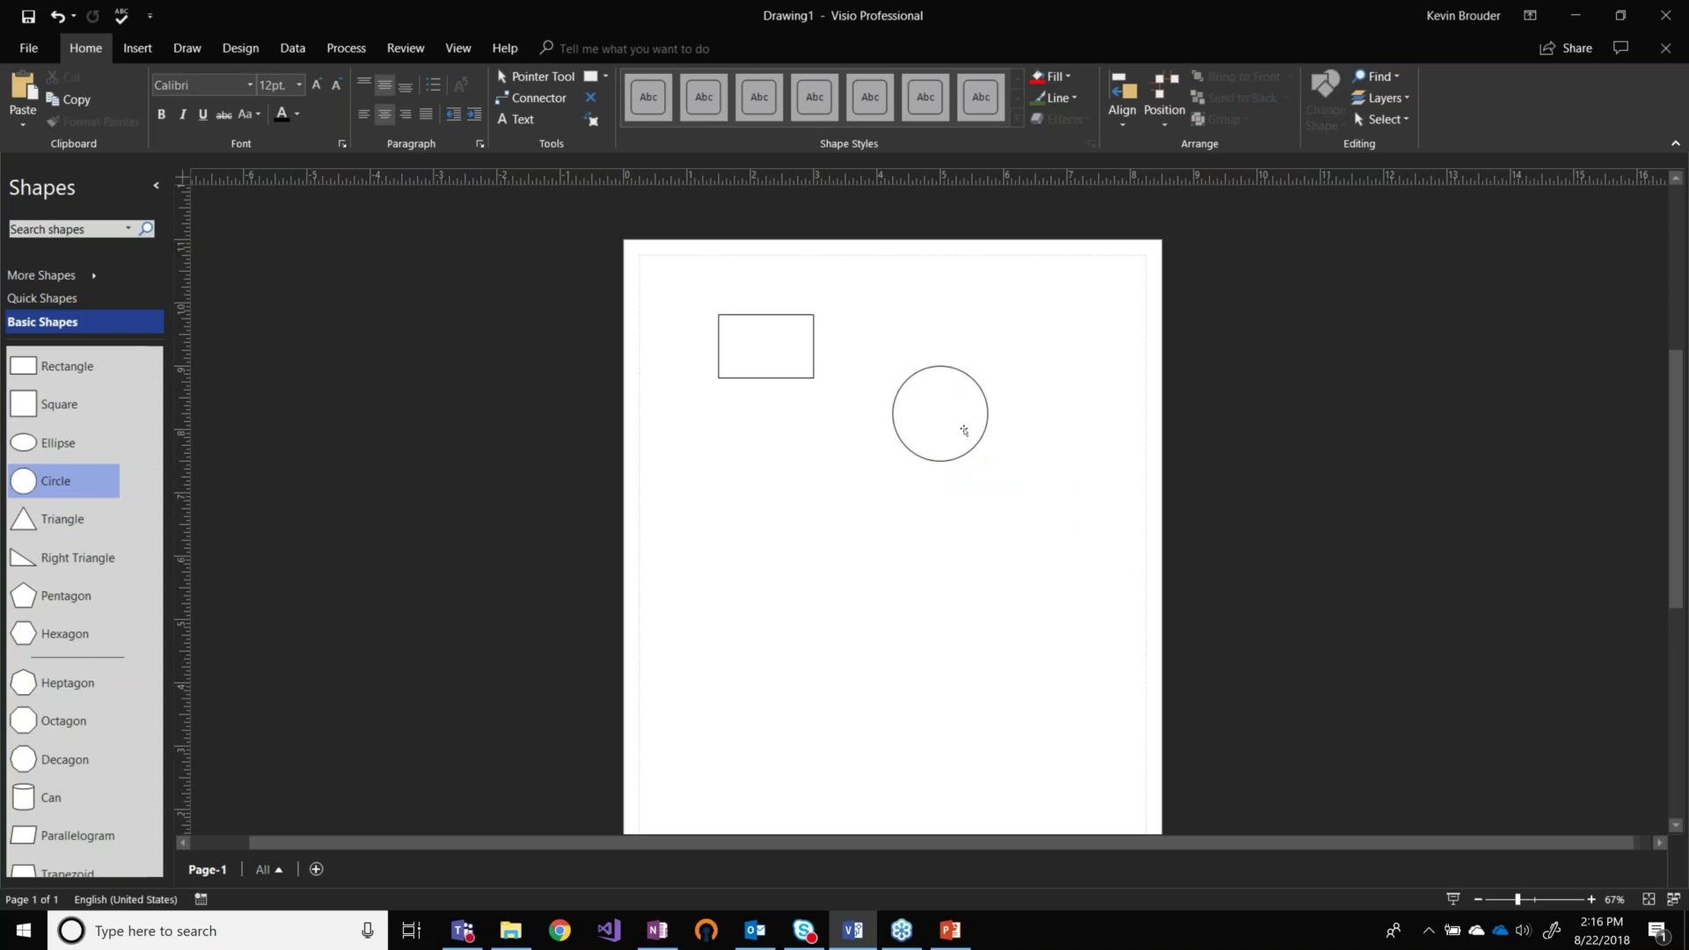
left_click_drag(965, 431, 964, 379)
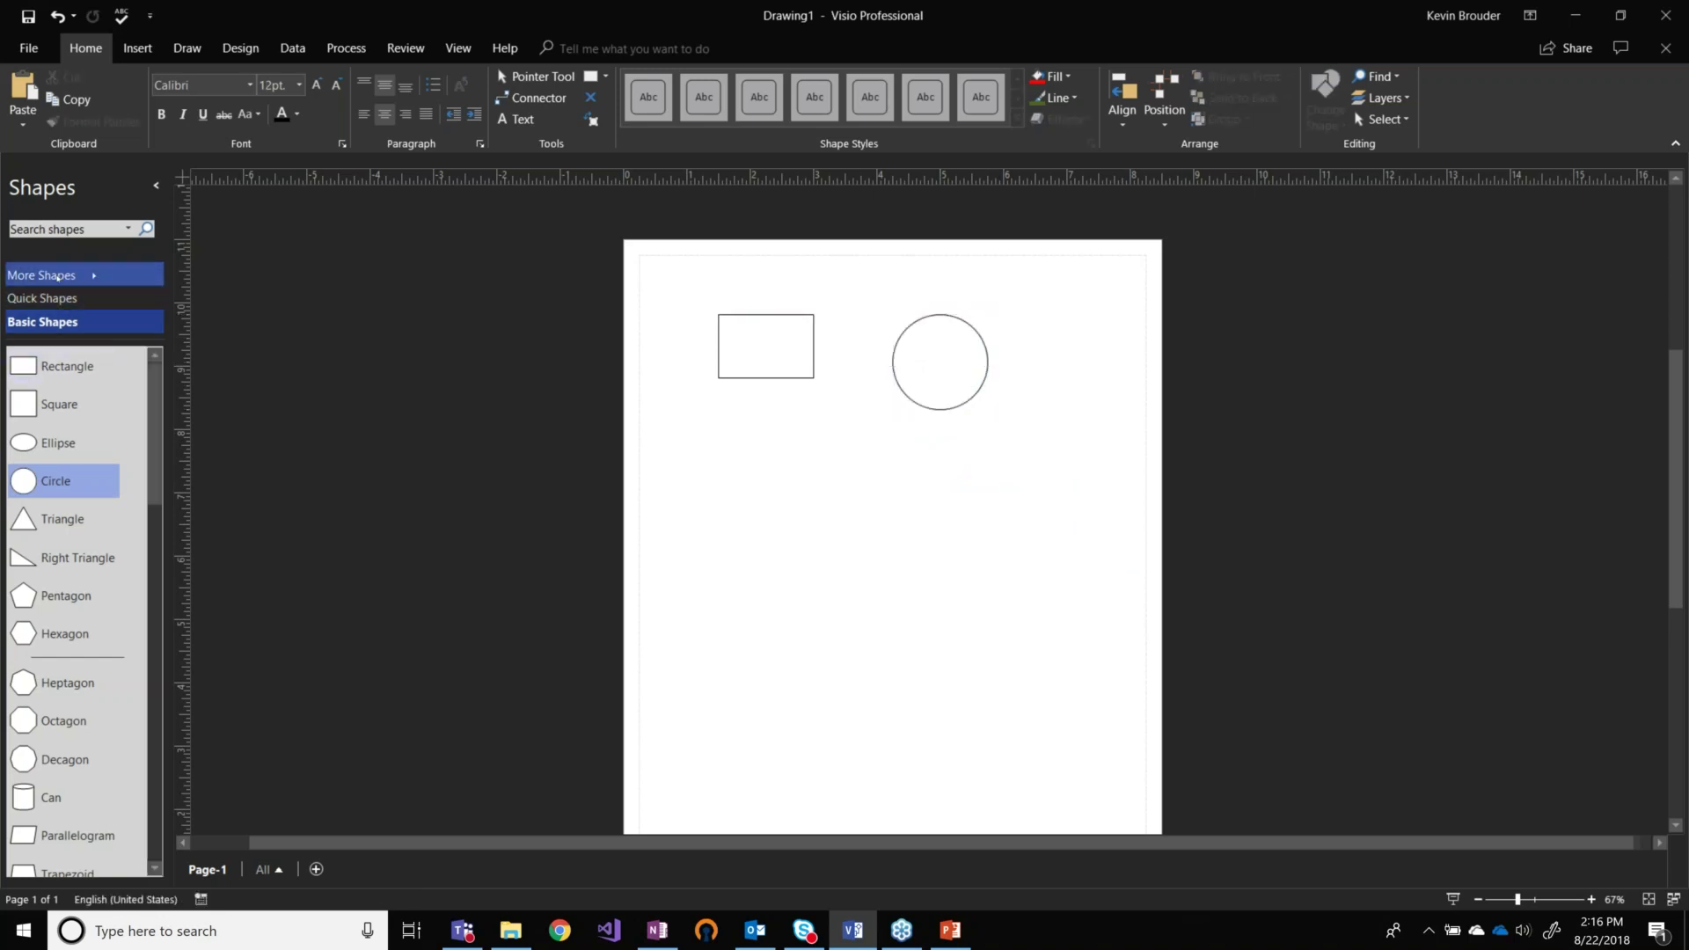
Open the Cross-Functional Flowchart Shapes stencil and place a horizontal swimlane below the rectangle and circle.
left_click(141, 275)
key("Down")
key("Down")
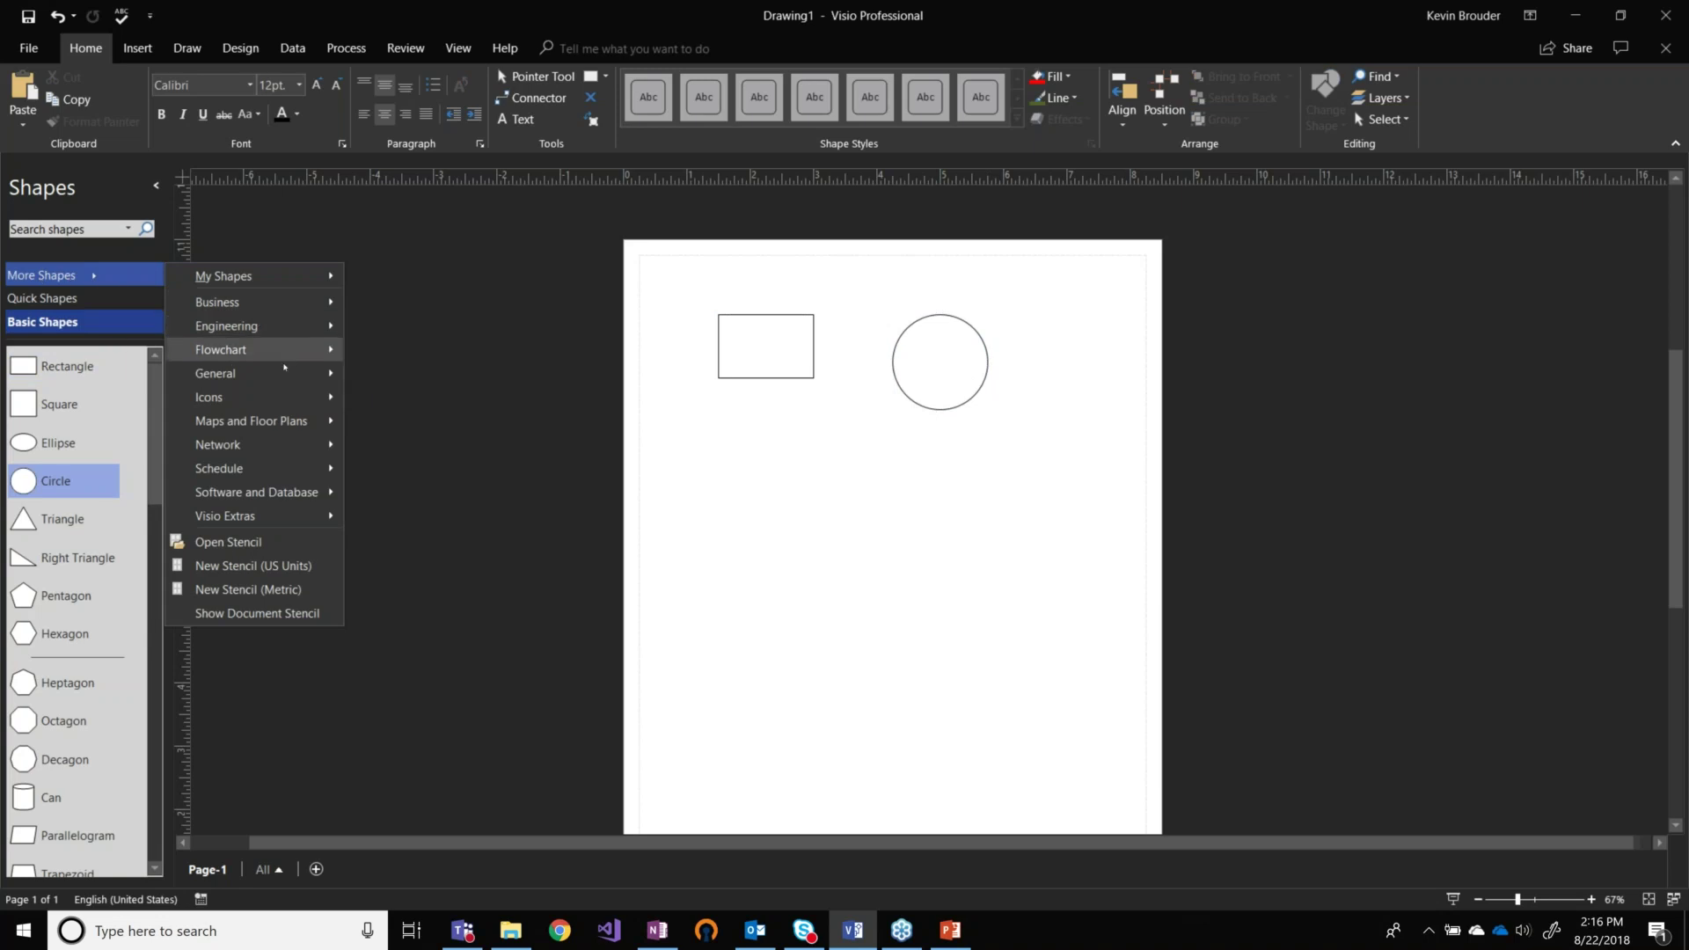
mouse_move(283, 354)
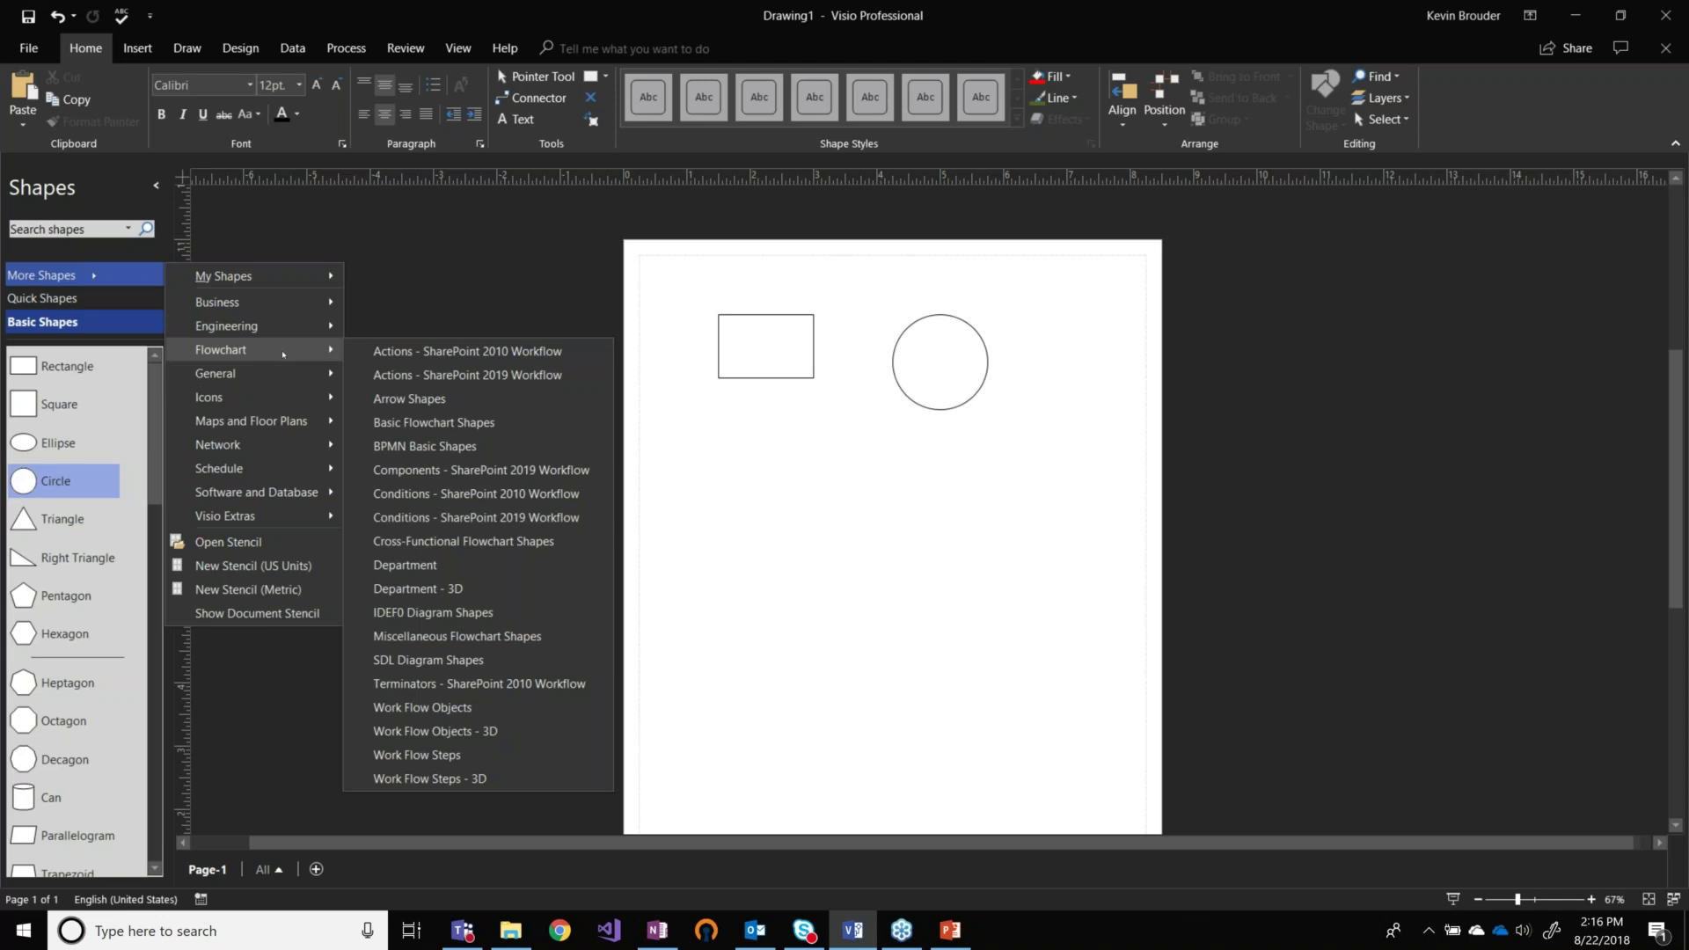
left_click(463, 541)
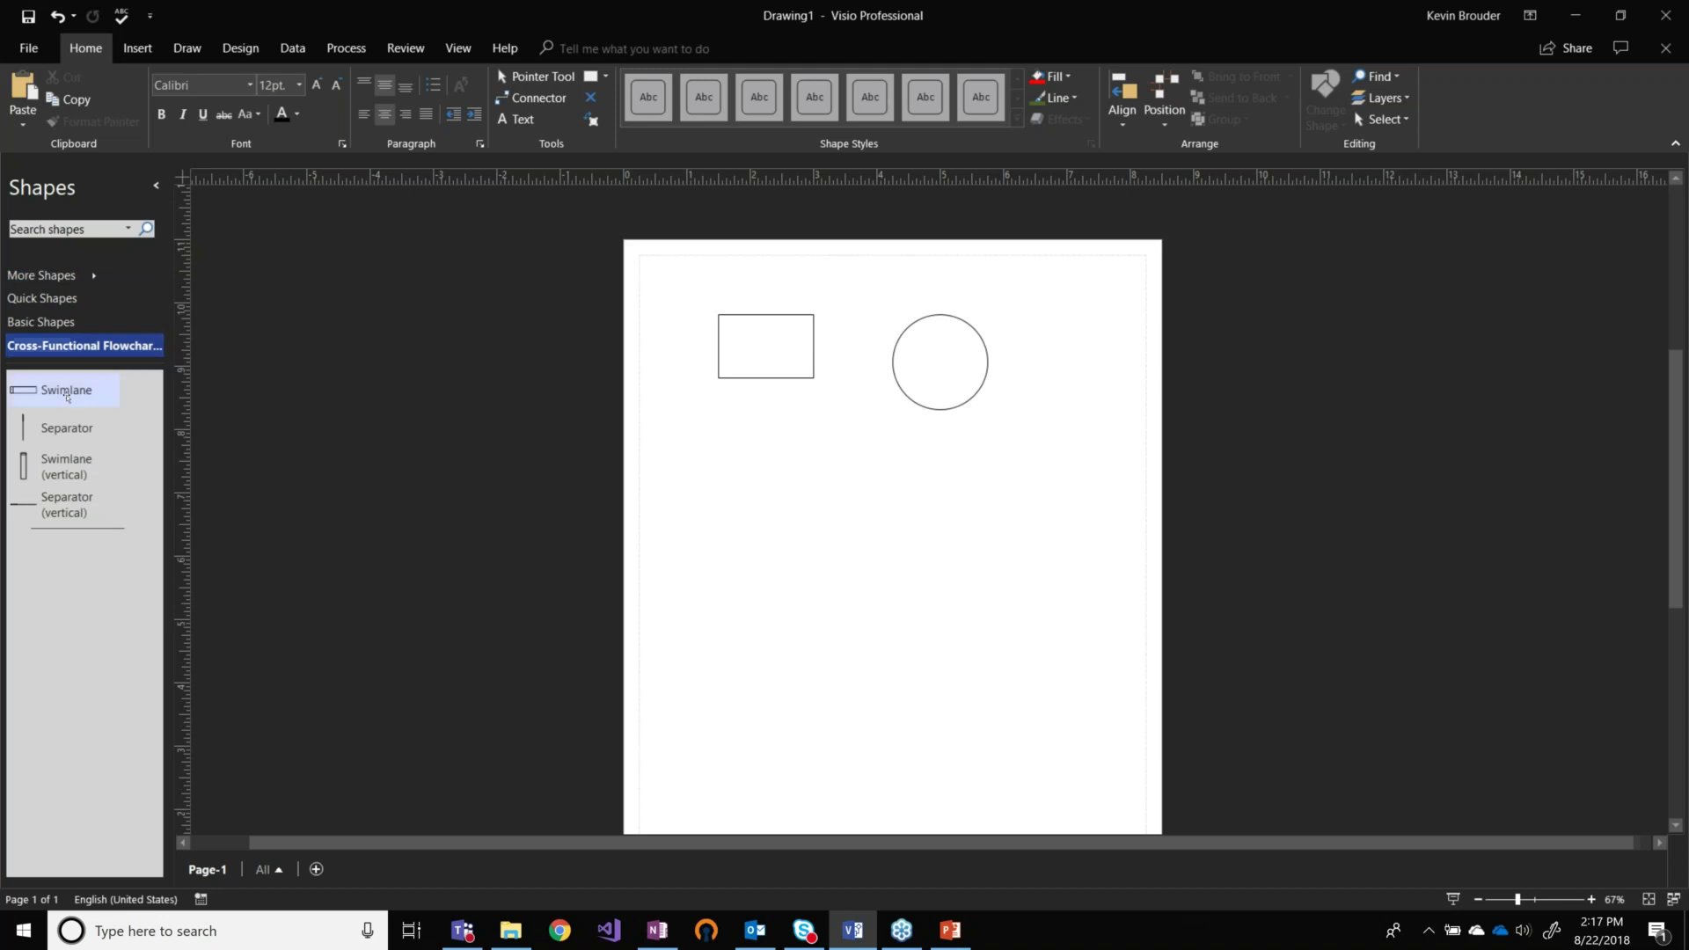
left_click_drag(63, 390, 774, 569)
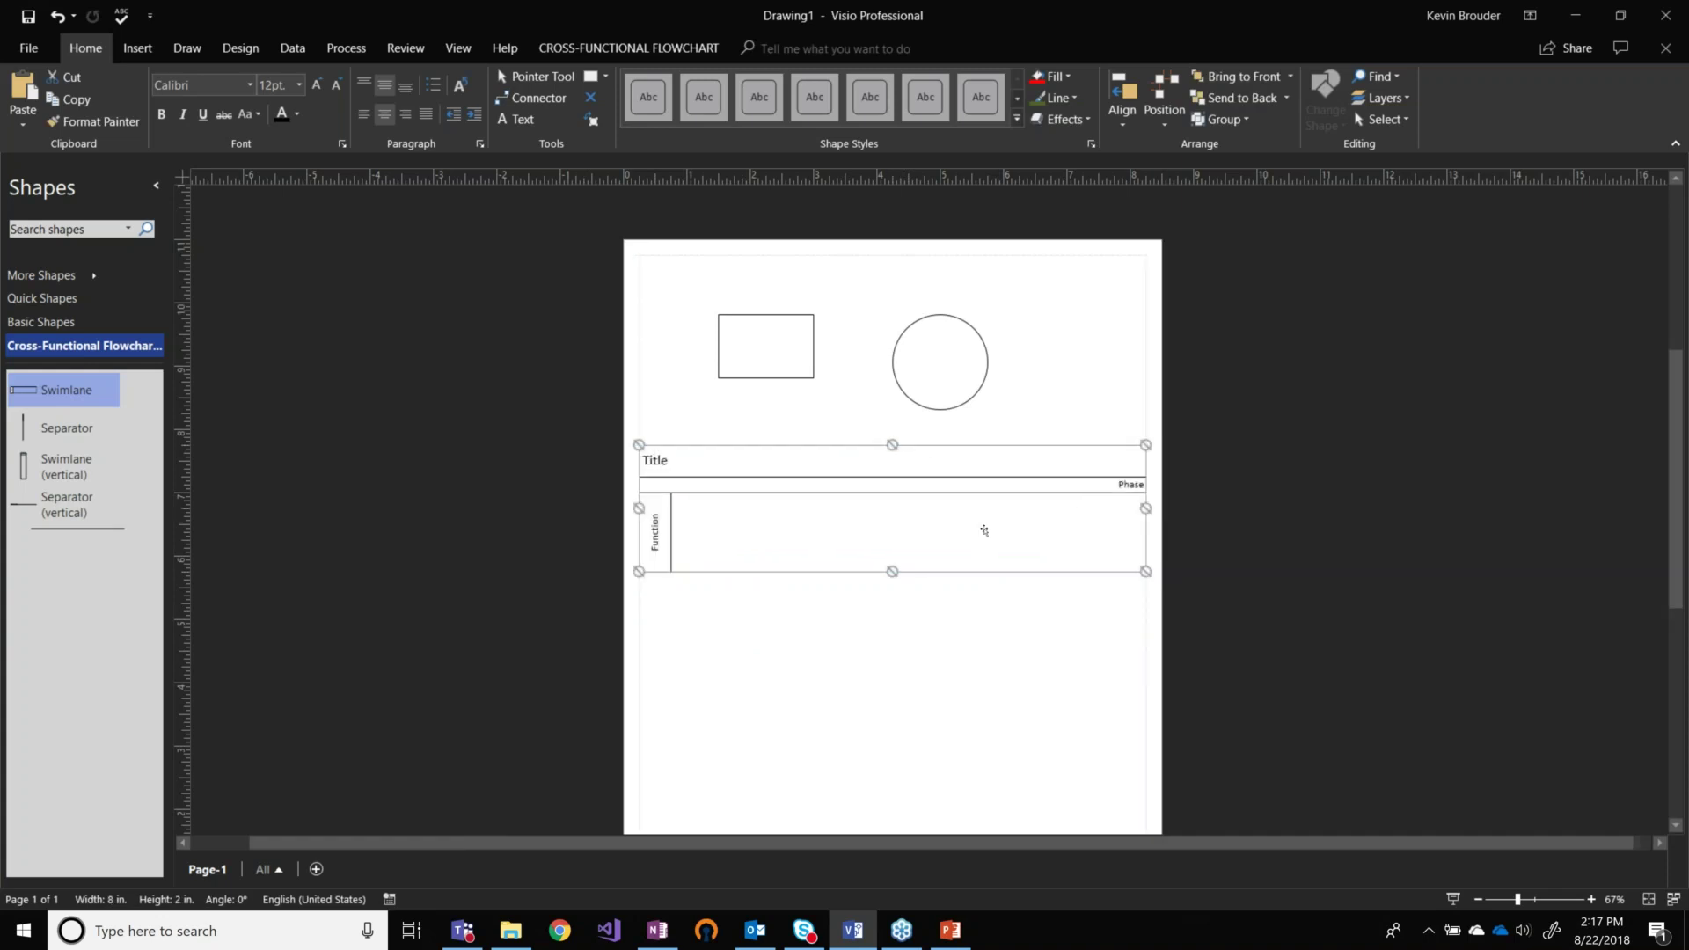
Try placing a vertical swimlane over the horizontal one, and undo it.
left_click_drag(66, 466, 763, 695)
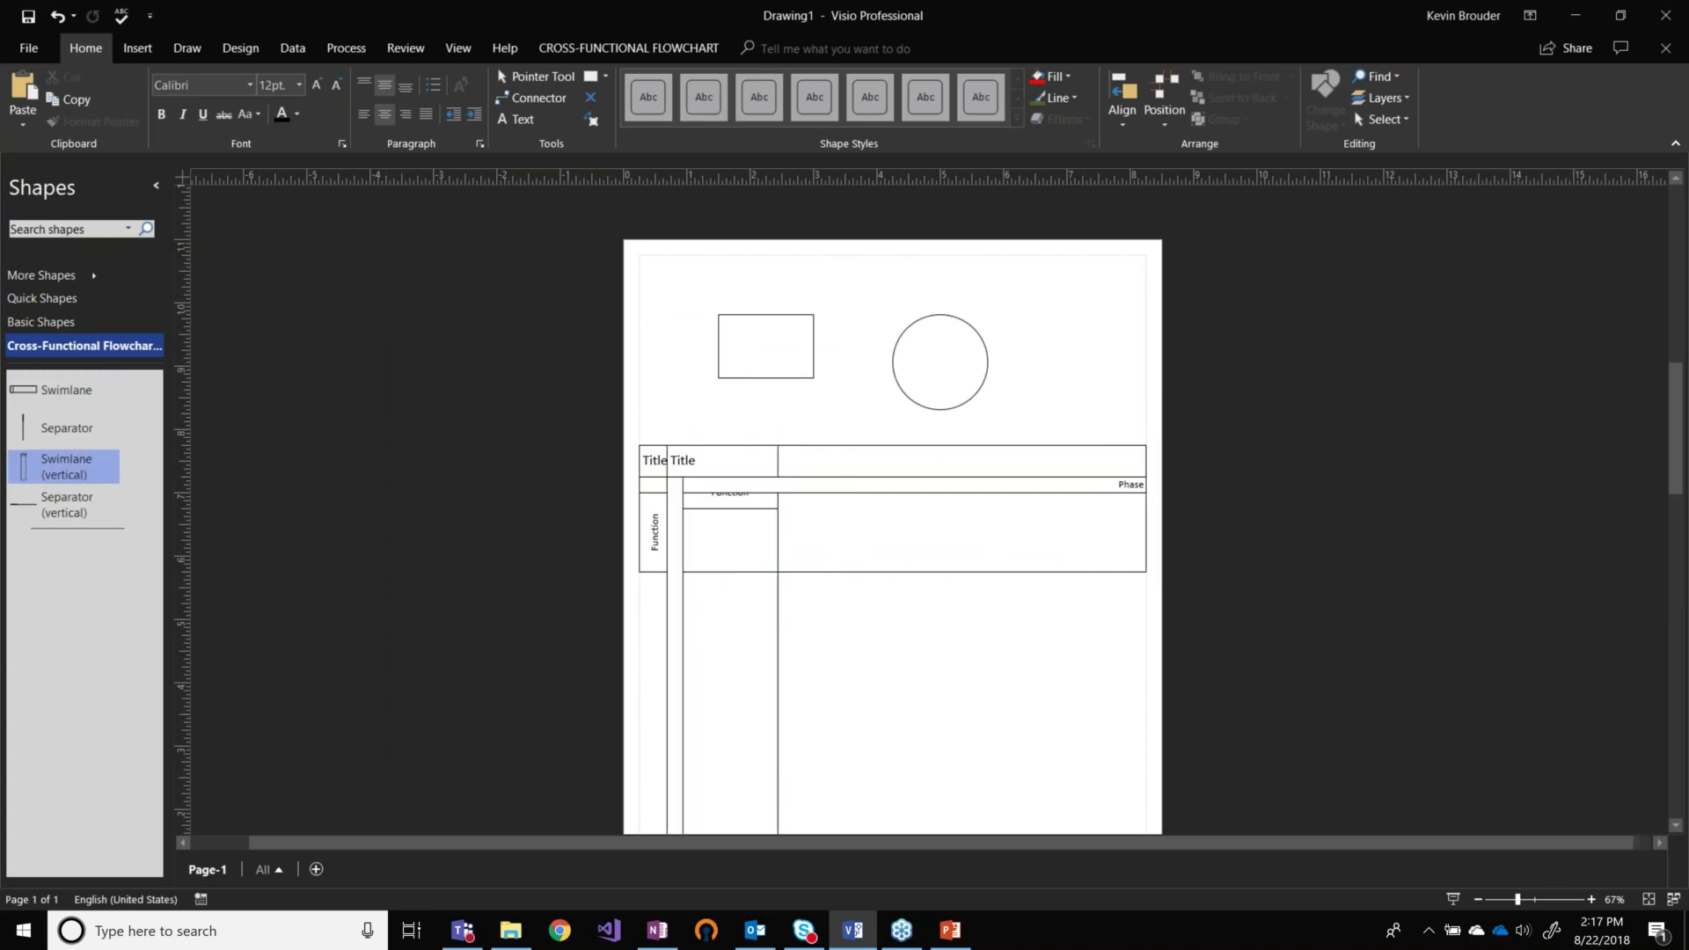
key("ctrl+z")
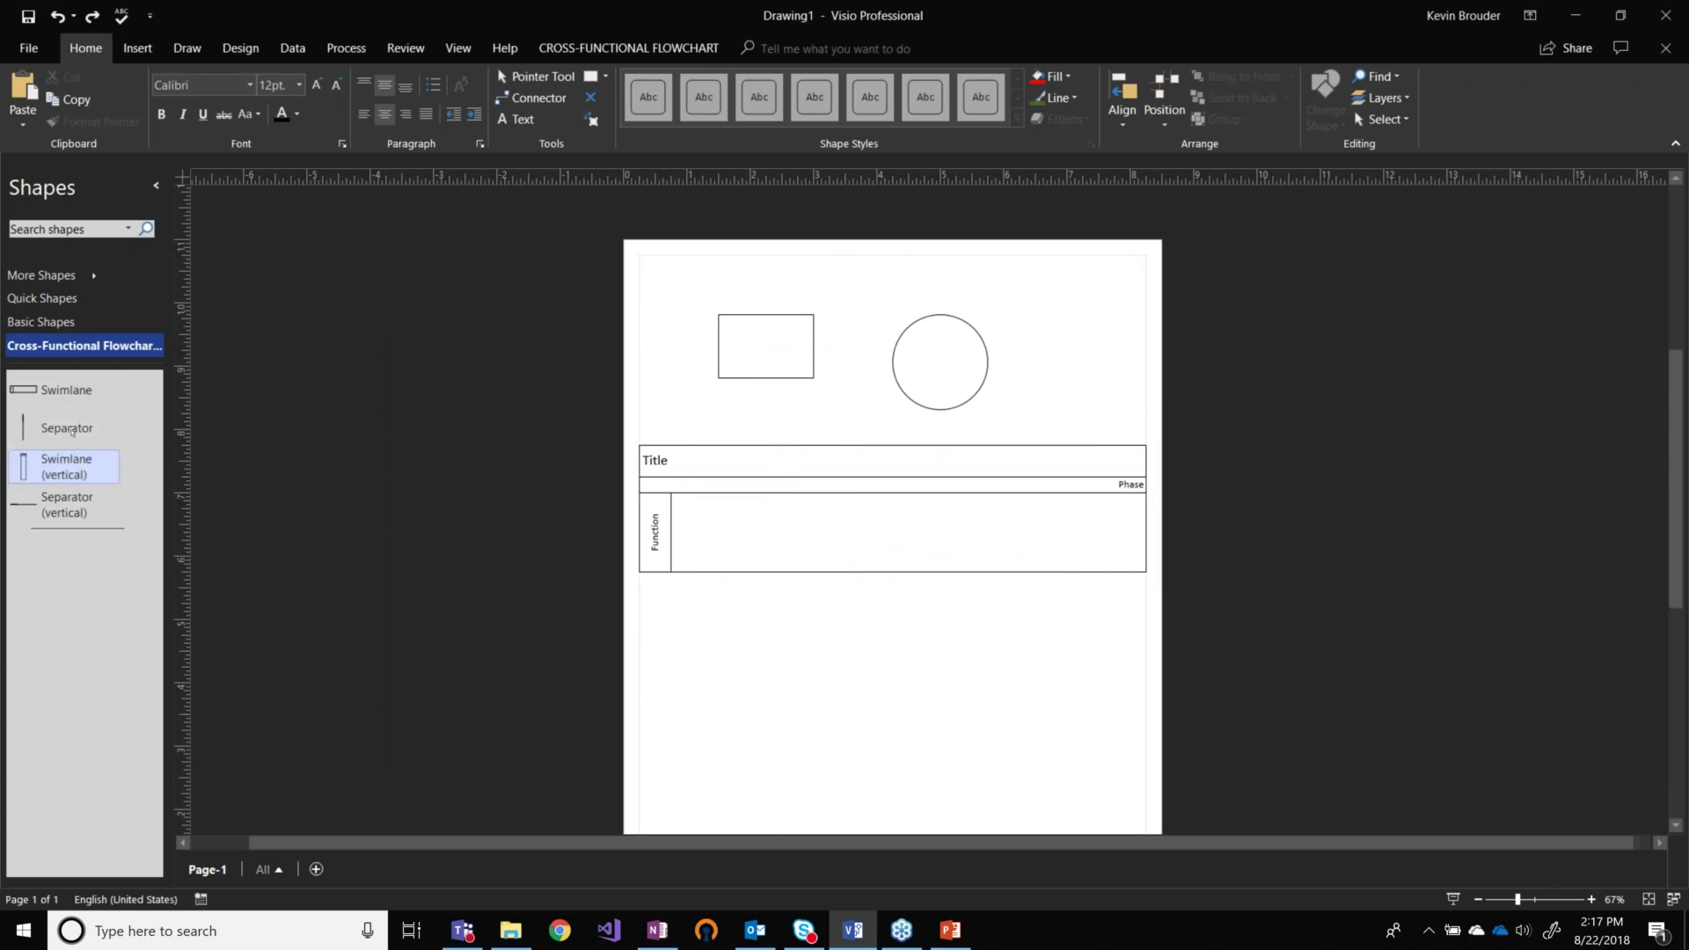
Add a separator to the swimlane, widen the first phase to 3.75 in., and narrow the second phase to fit the page.
left_click_drag(70, 431, 706, 536)
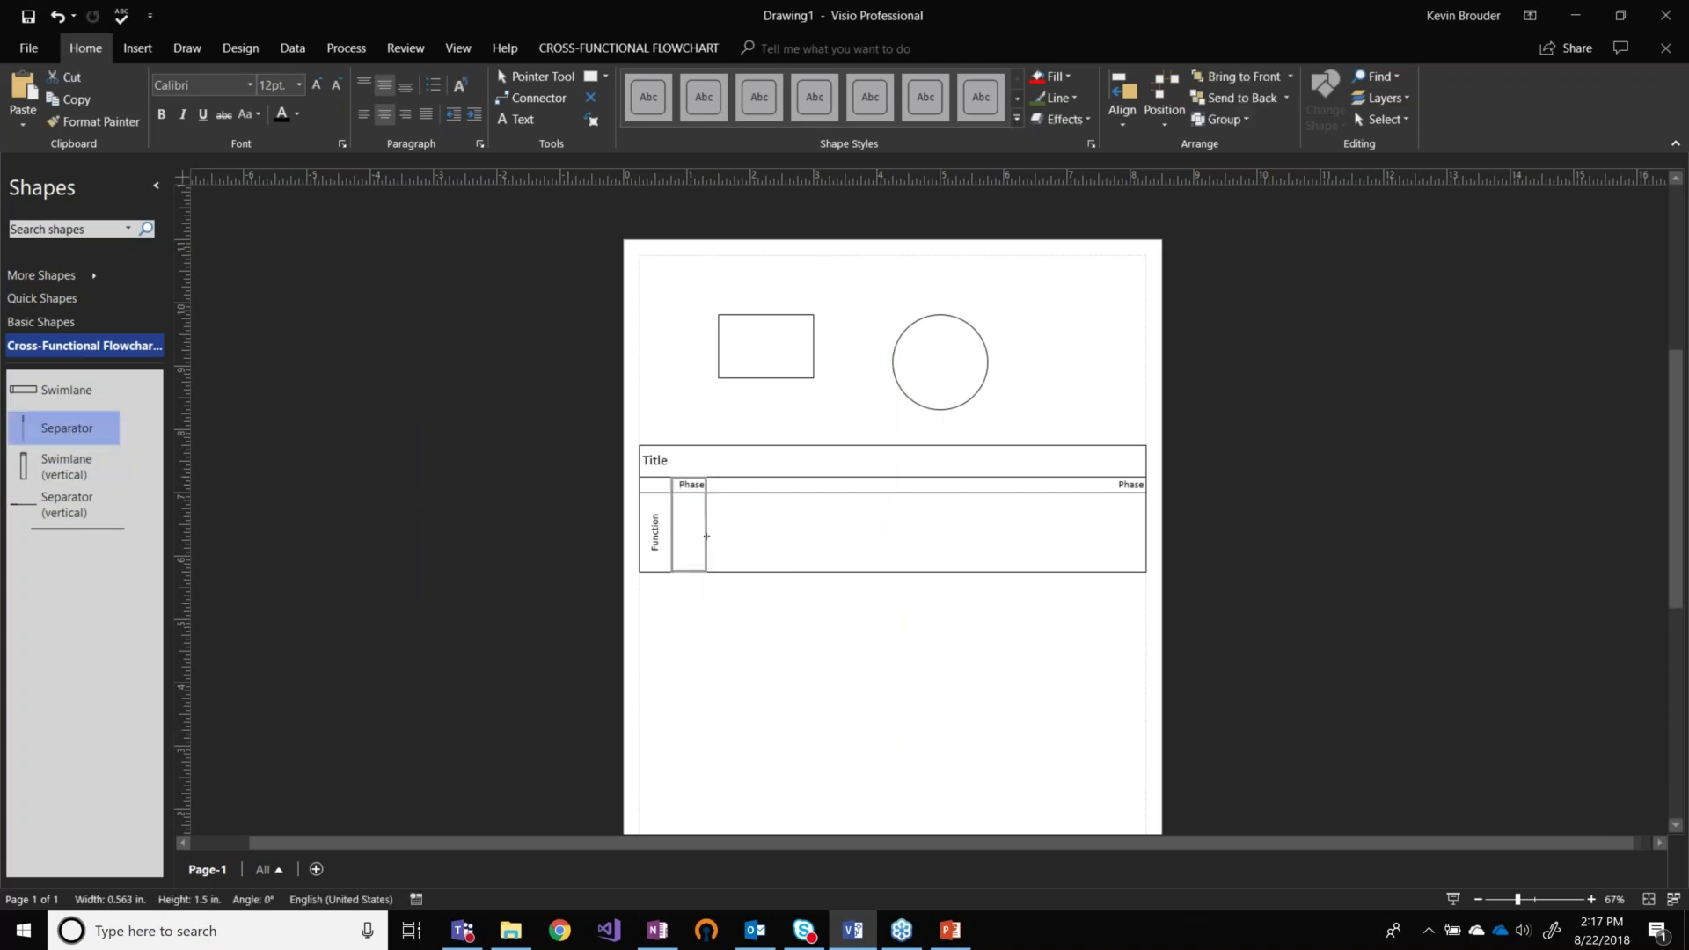
left_click_drag(888, 535, 909, 532)
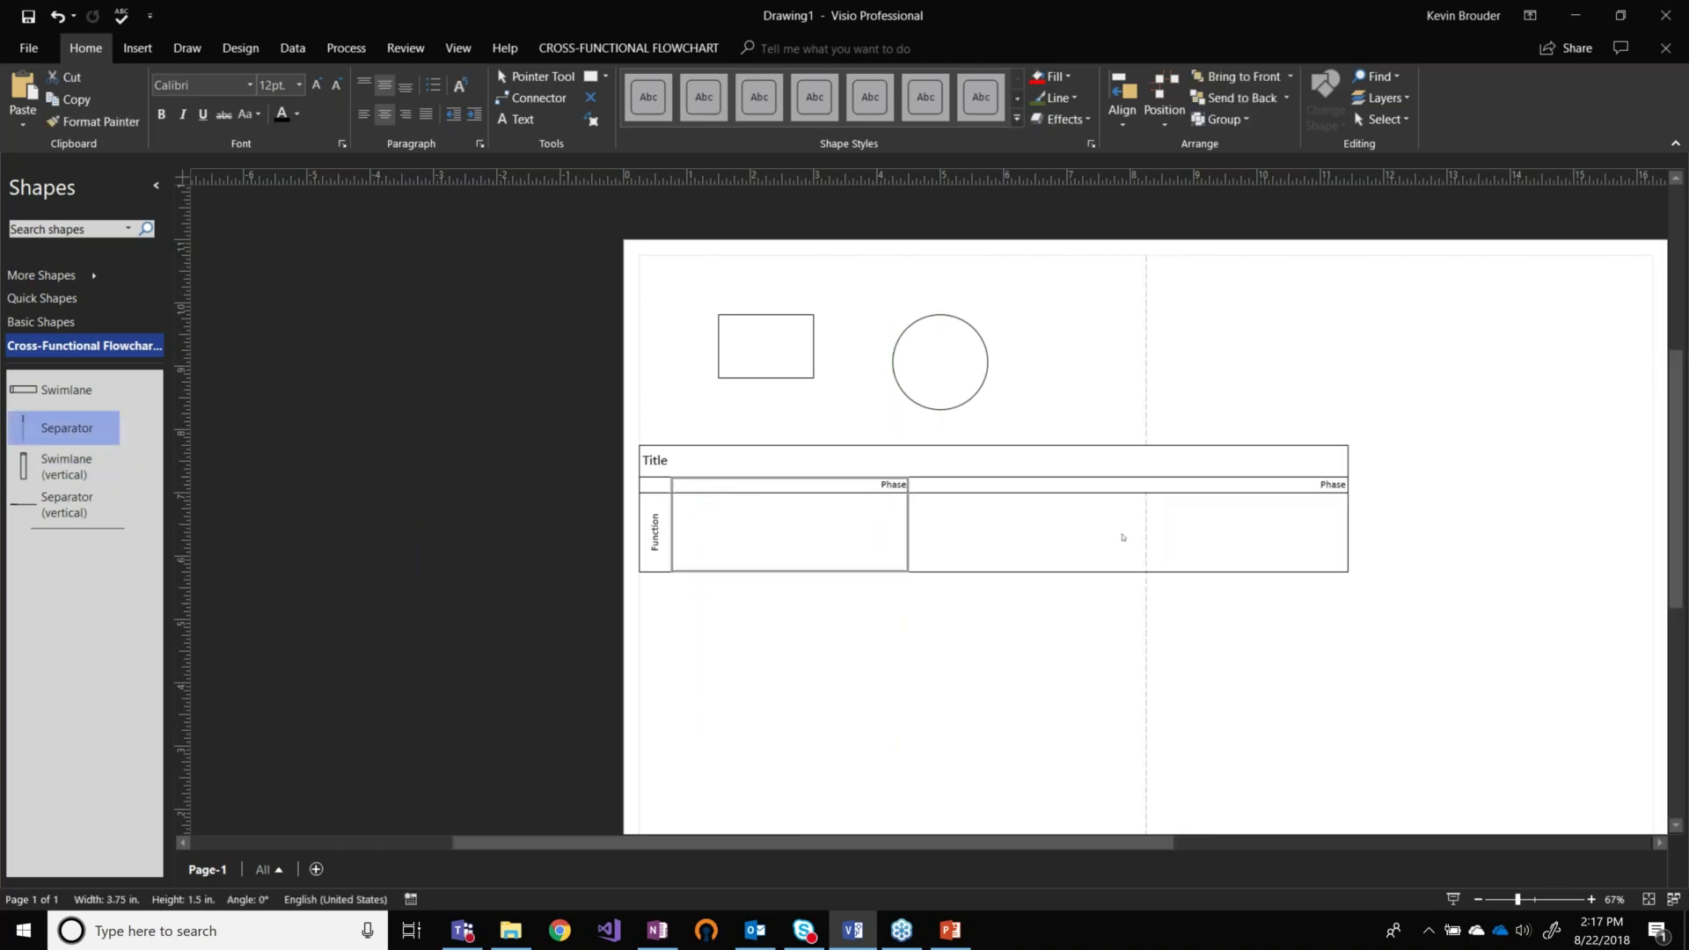
left_click_drag(1184, 515, 1123, 506)
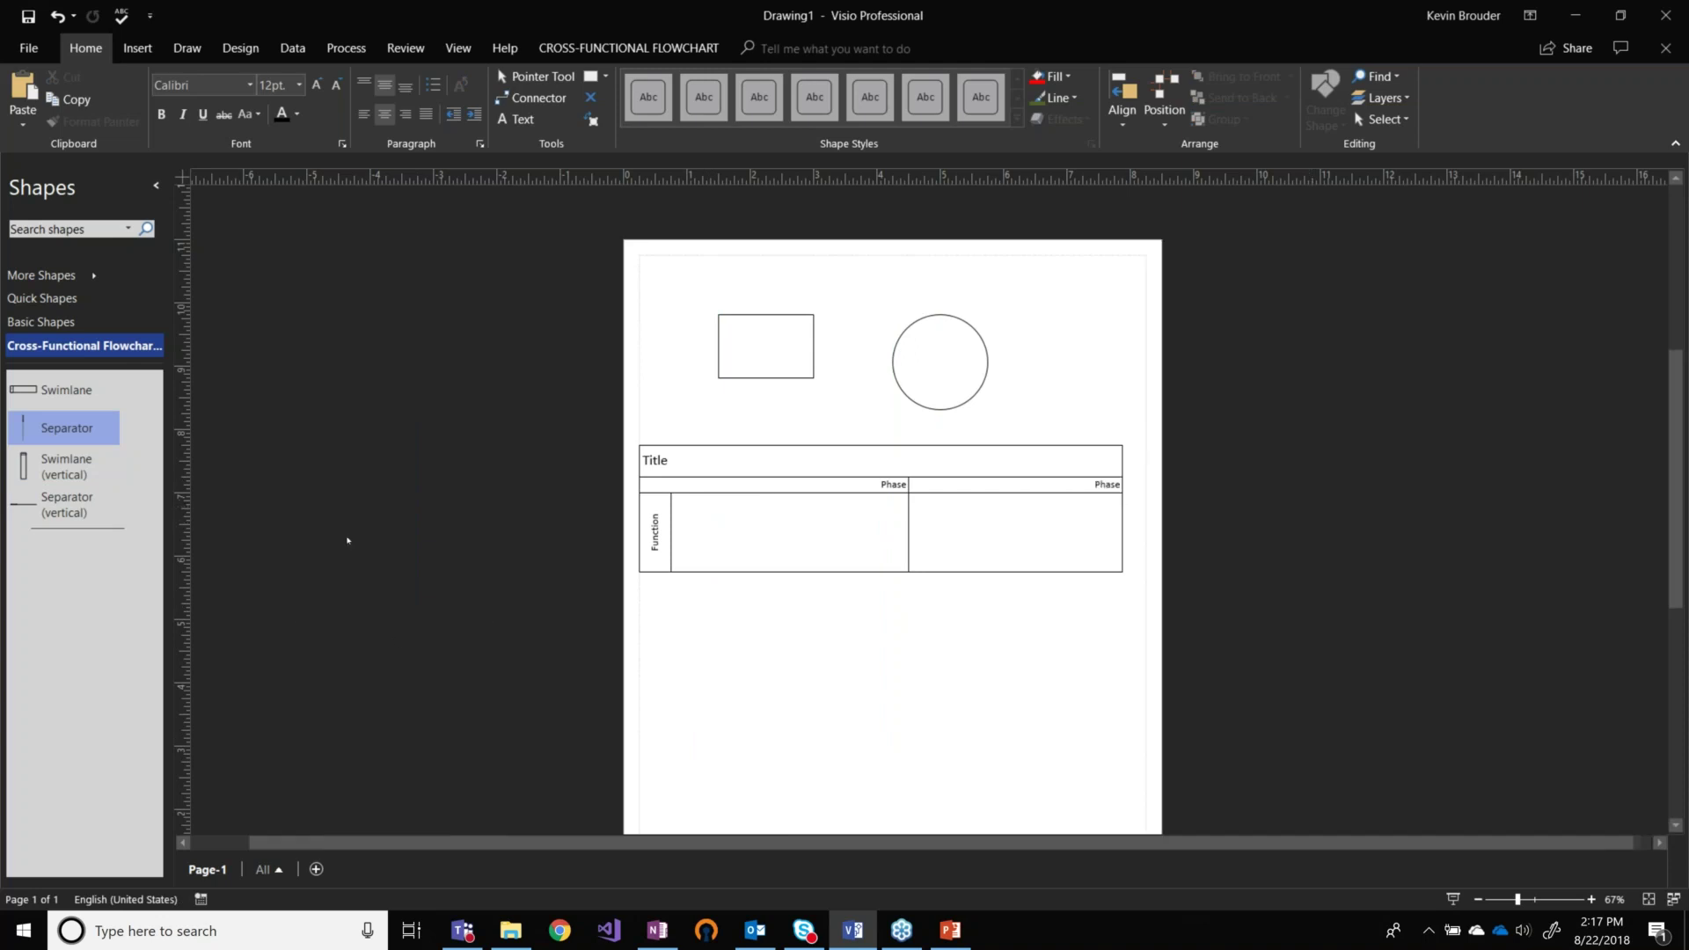
Move the whole cross-functional flowchart slightly right so that its right edge meets the page margin.
left_click(840, 525)
left_click_drag(719, 446, 743, 446)
left_click(858, 637)
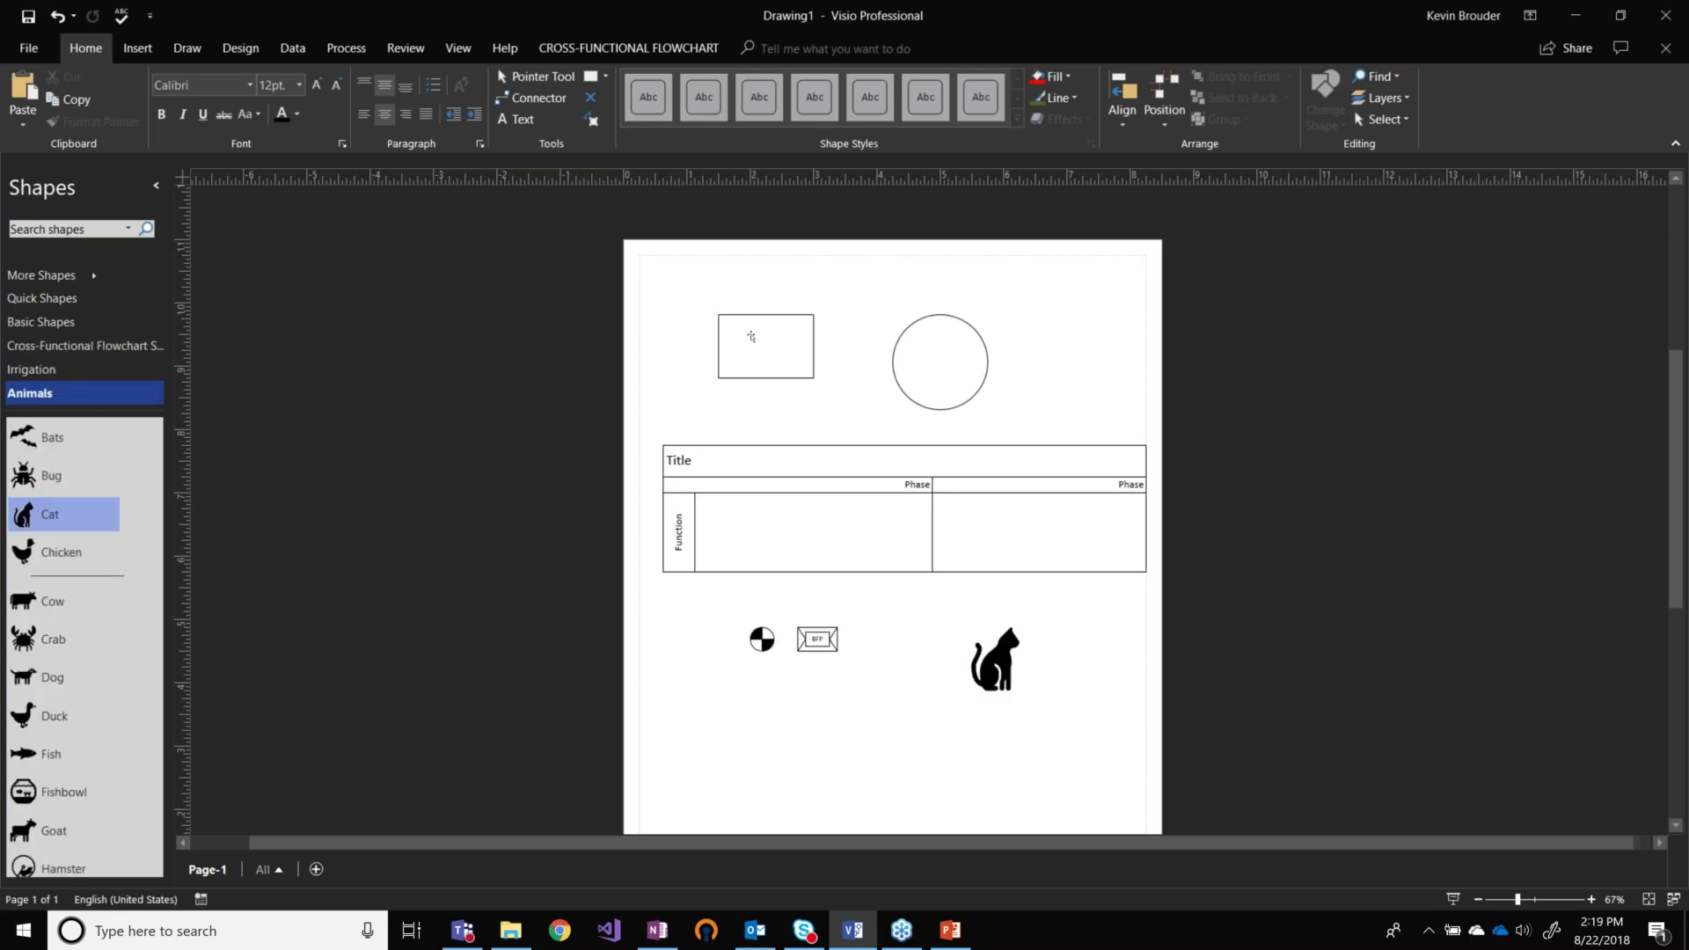
Enlarge the rectangle beside the circle to 2.25 in. wide and 1.5 in. high.
left_click_drag(750, 334, 754, 352)
left_click(768, 431)
mouse_move(776, 365)
left_mouse_down()
mouse_move(790, 350)
mouse_move(754, 366)
mouse_move(852, 430)
mouse_move(777, 373)
left_mouse_up()
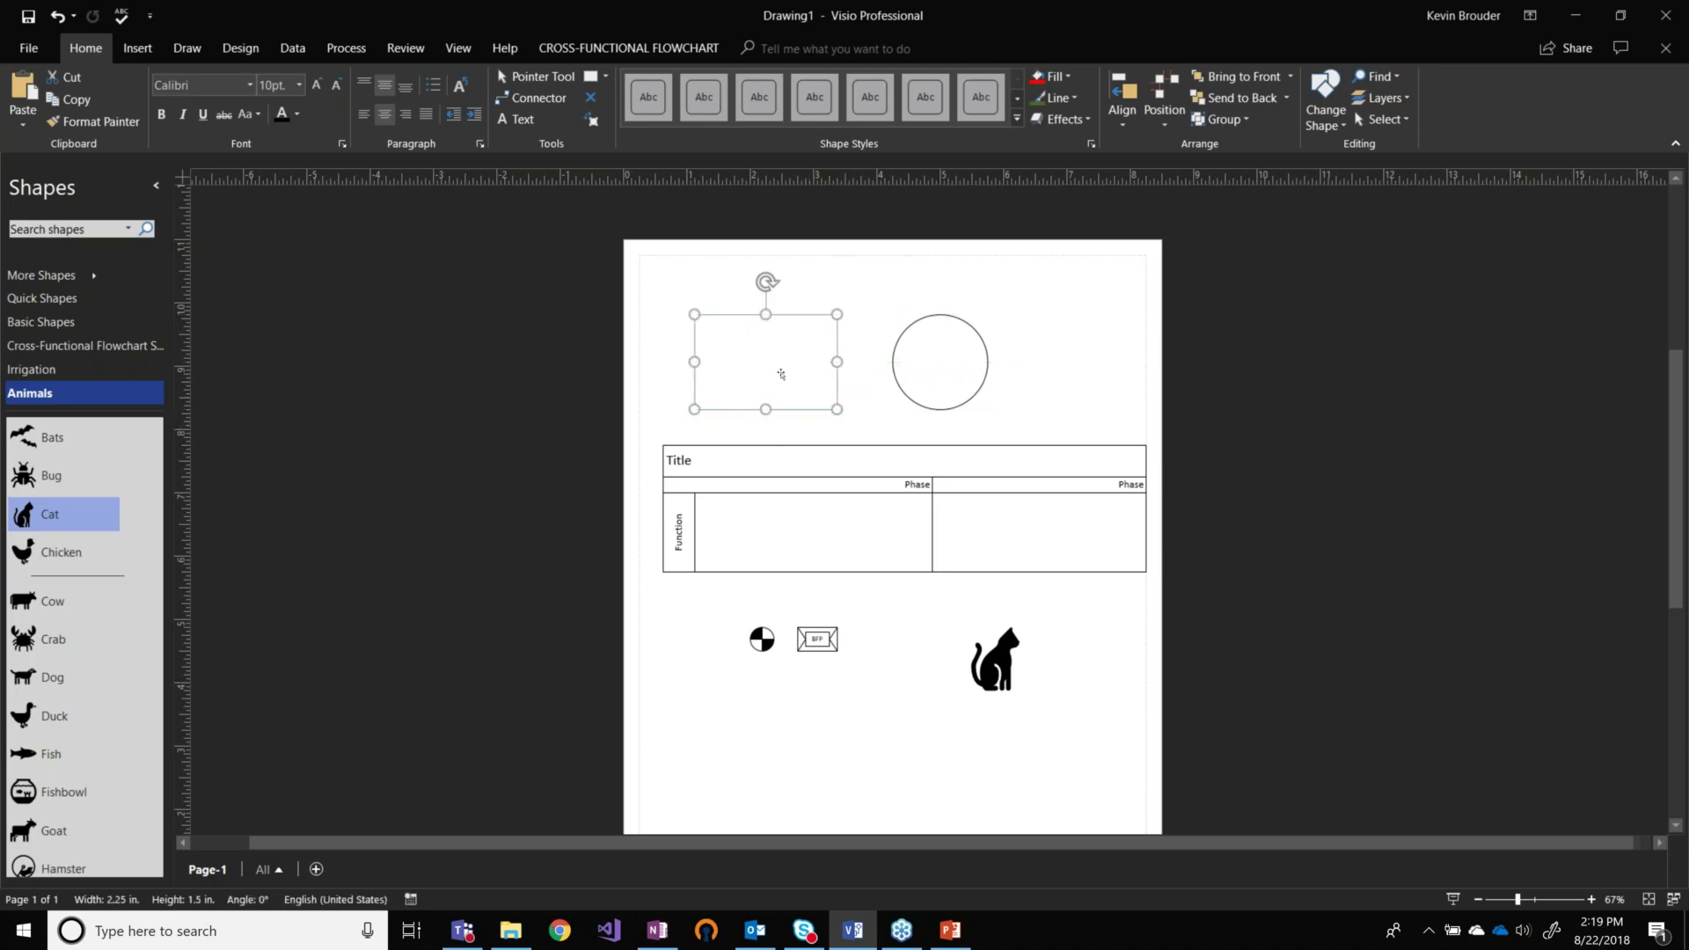
Add the text "Test" inside the rectangle.
double_click(758, 370)
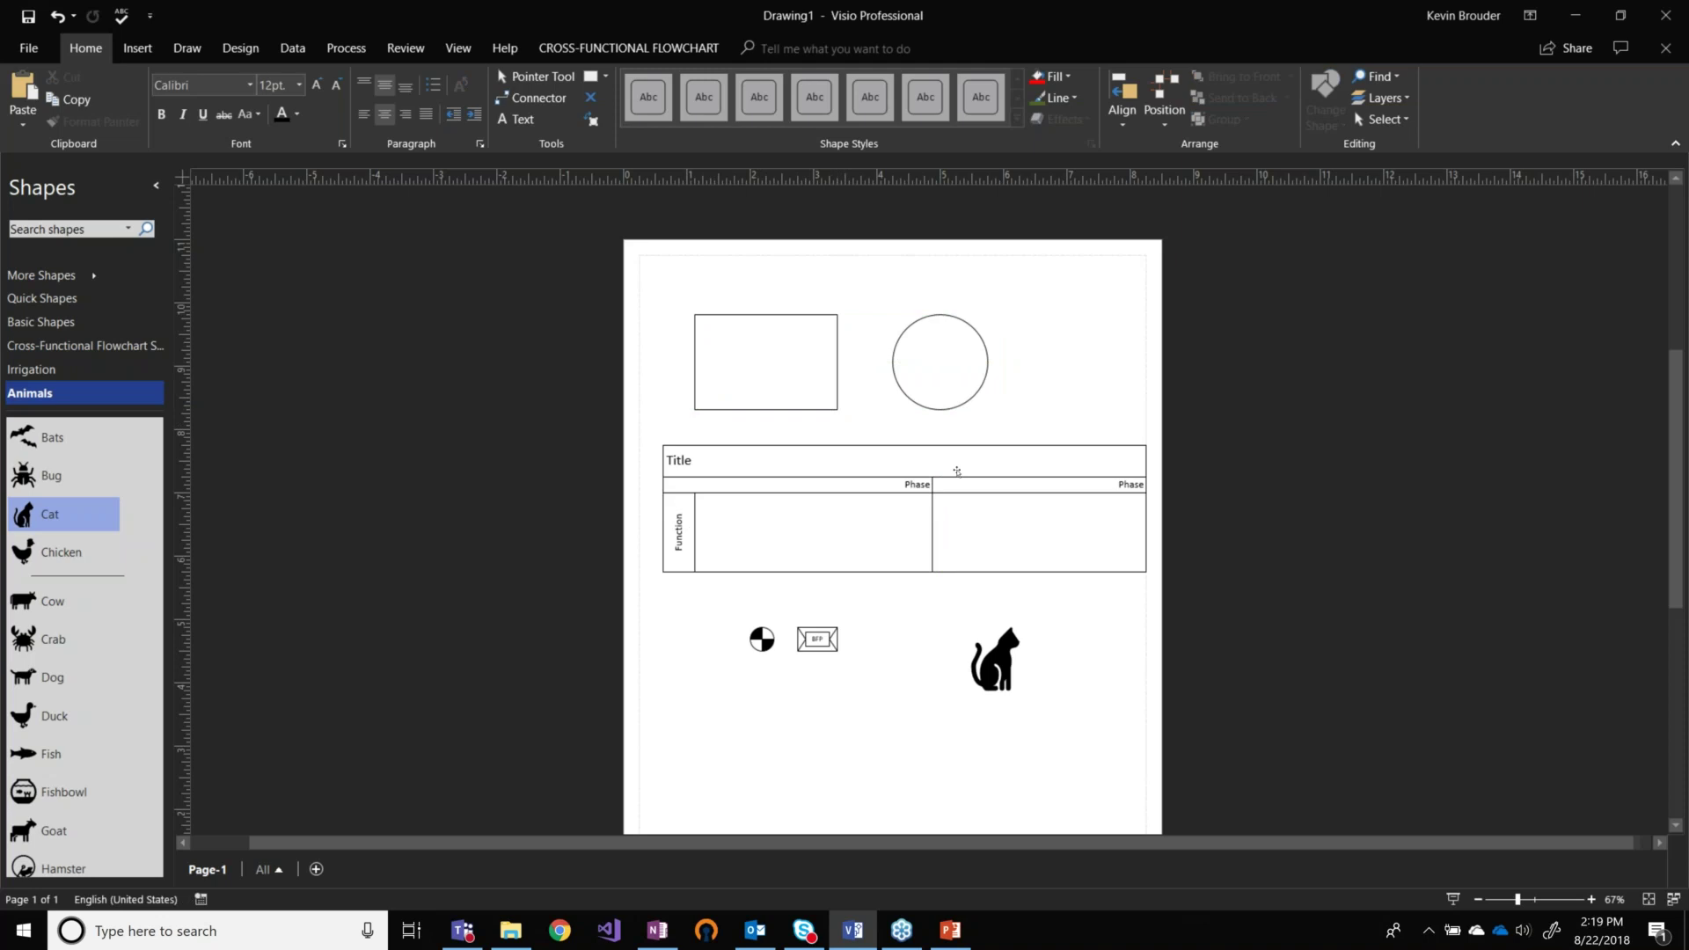
type("Test")
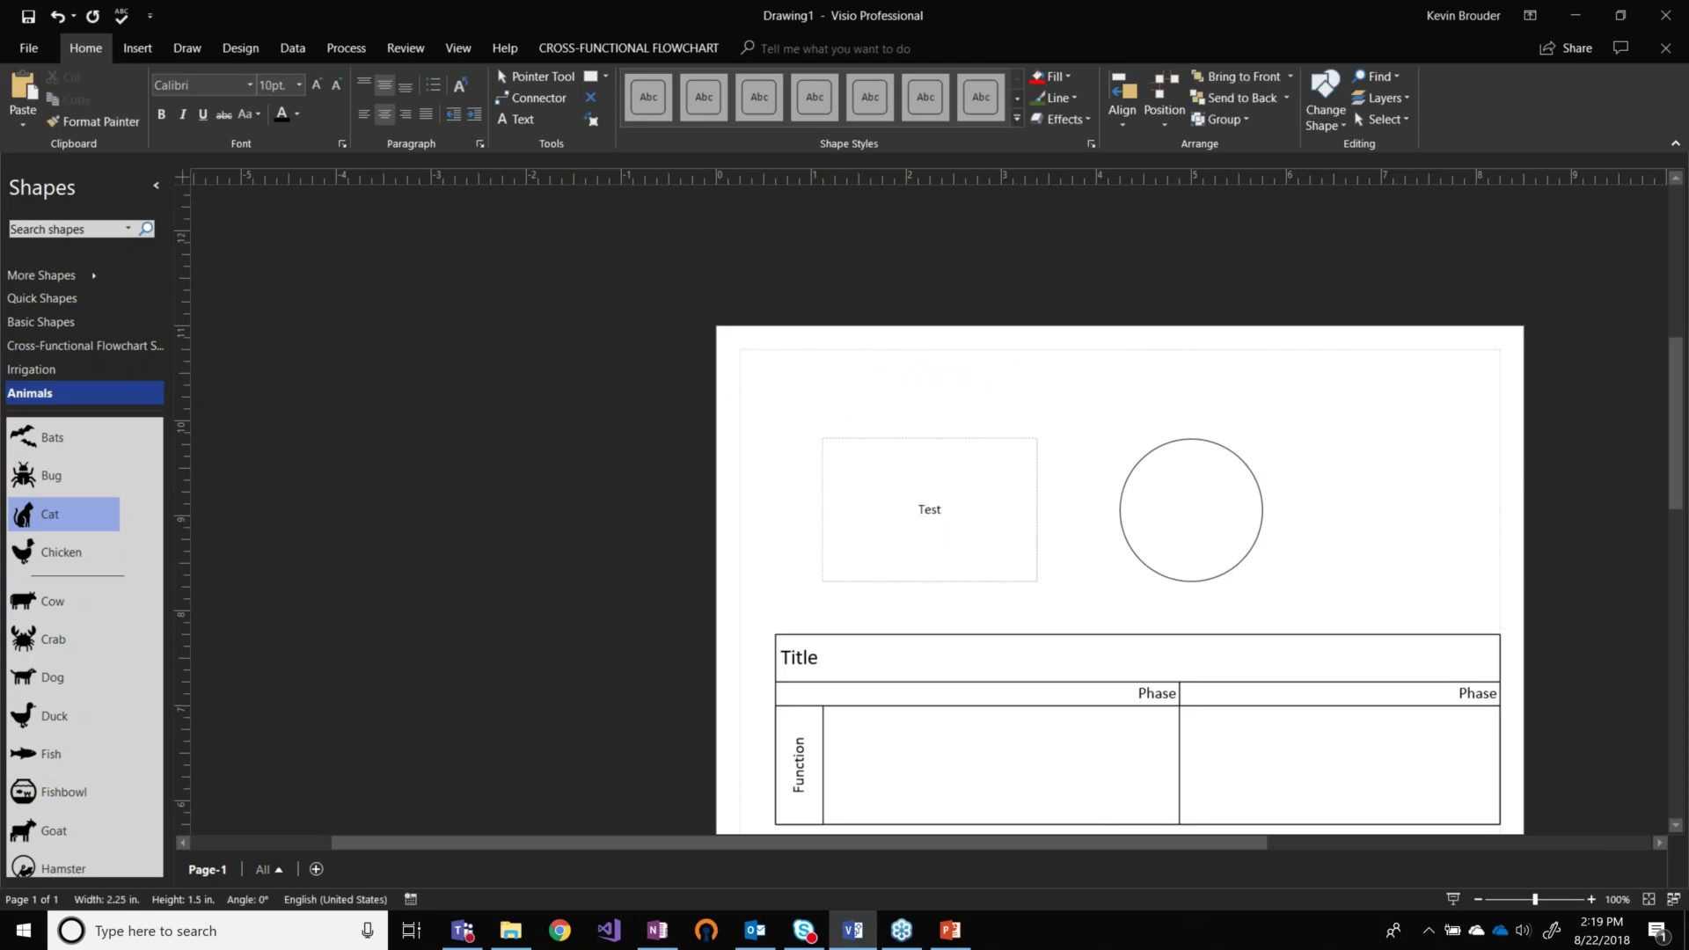
left_click(1135, 397)
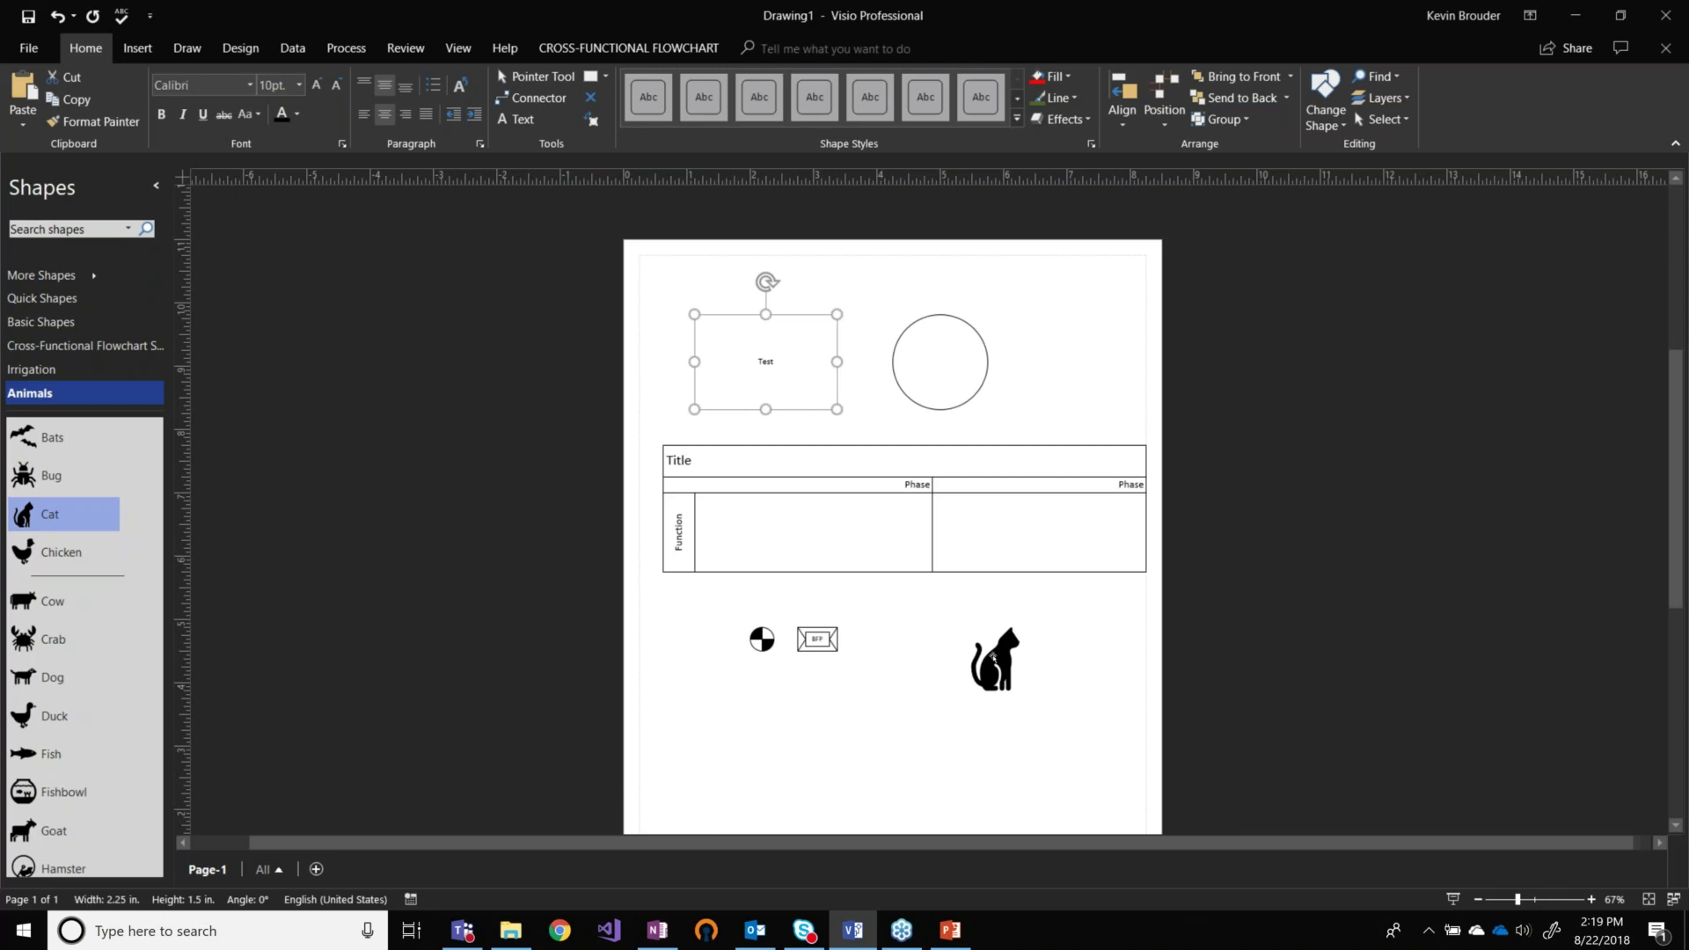
Label the cat shape with the text "Test" and leave it deselected.
double_click(993, 655)
type("Test")
left_click(988, 611)
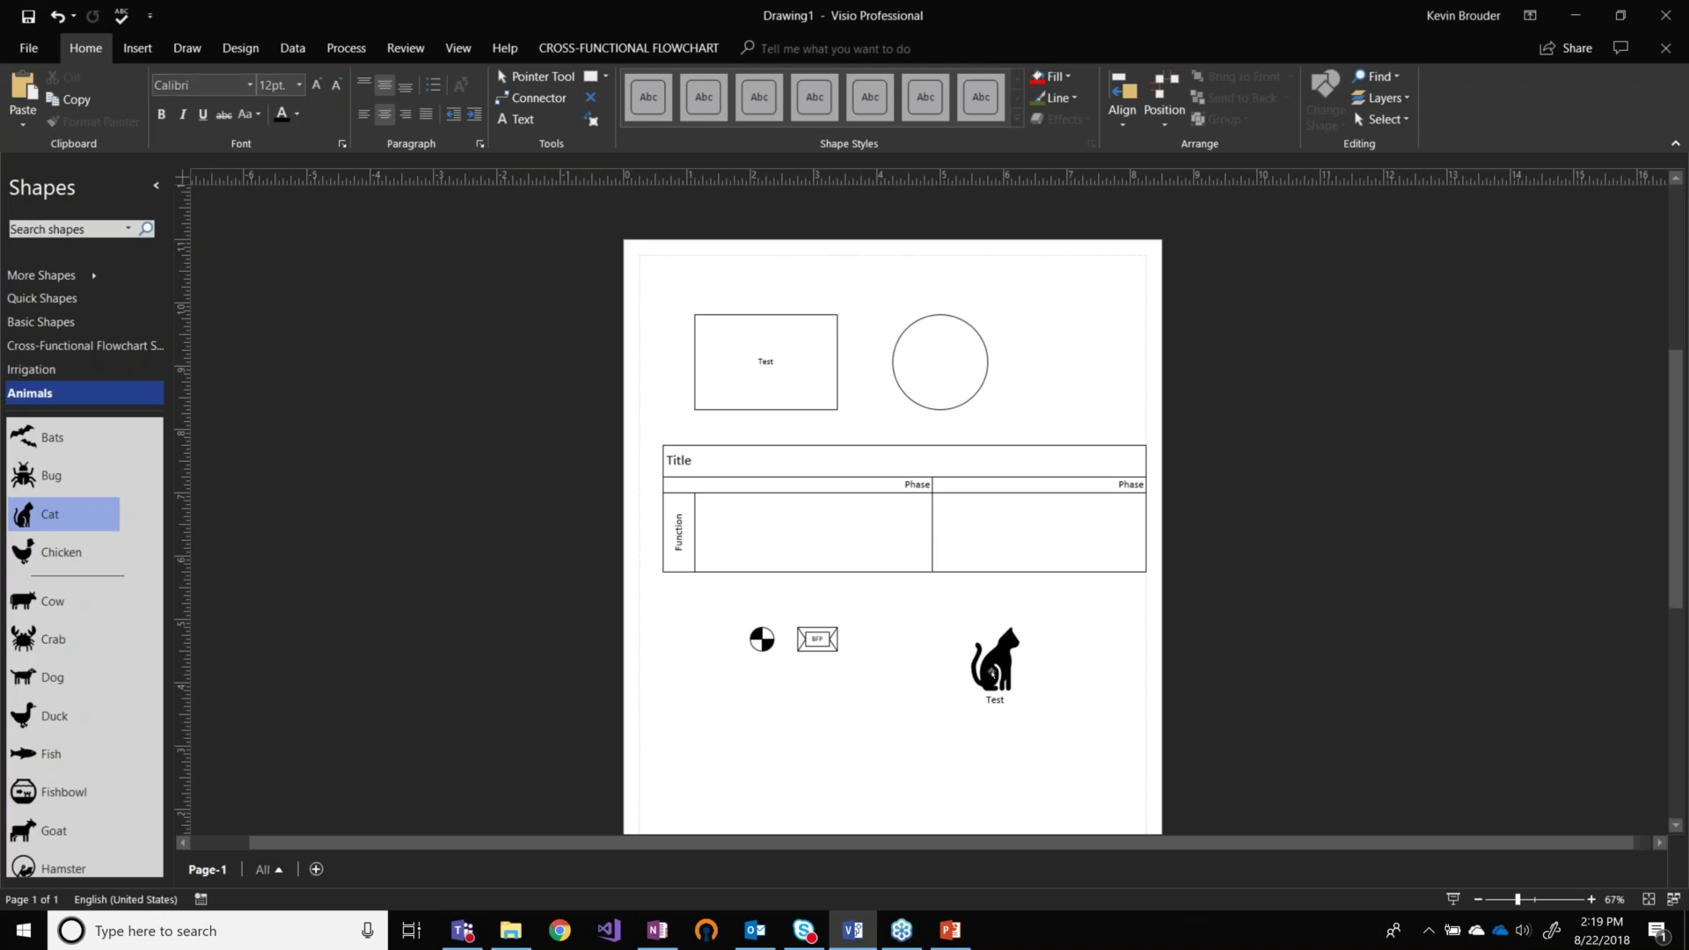
left_click(991, 674)
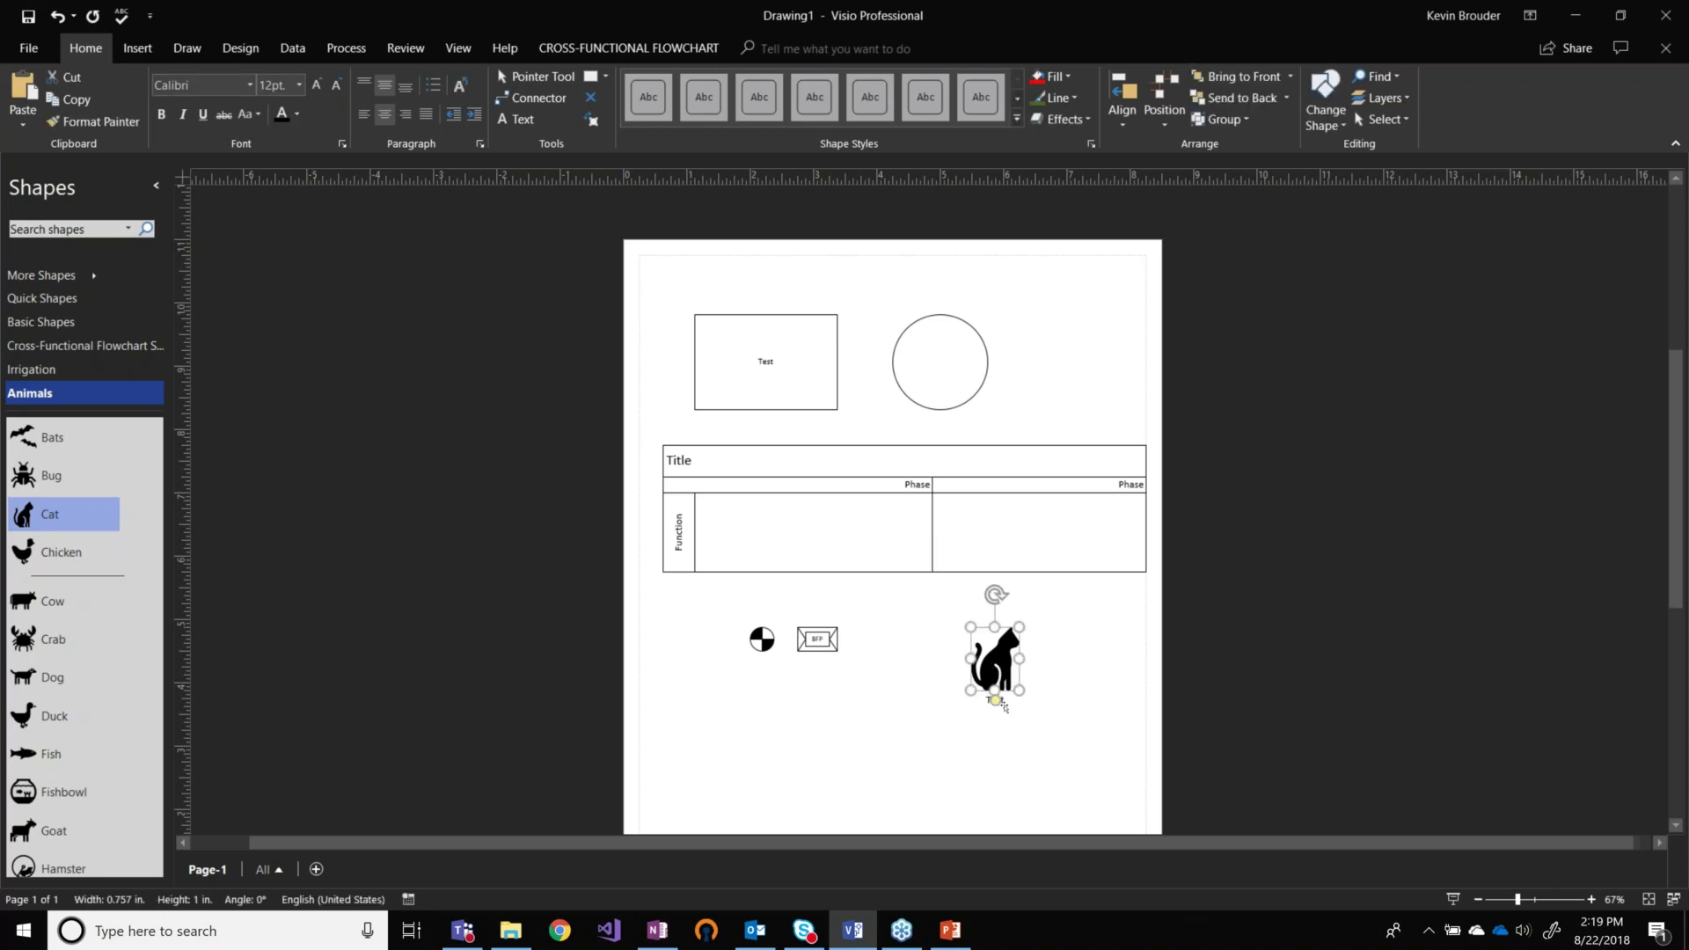
left_click(873, 666)
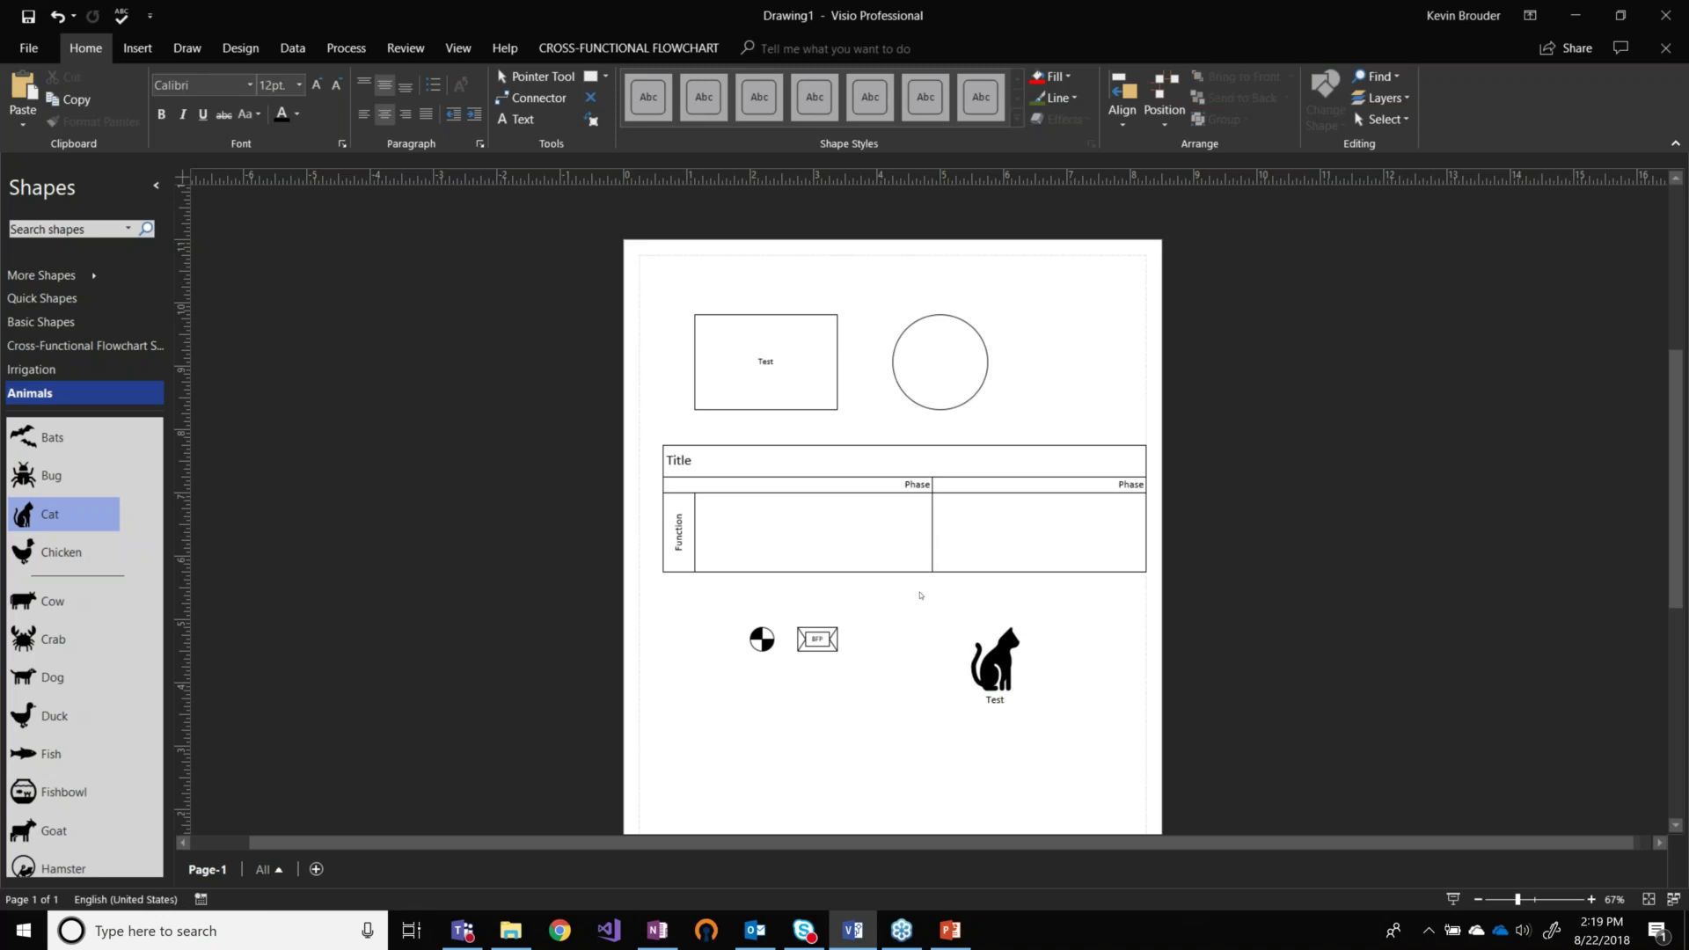
Draw connectors from the rectangle's right side to the circle and from the round irrigation symbol to the cat.
left_click(810, 340)
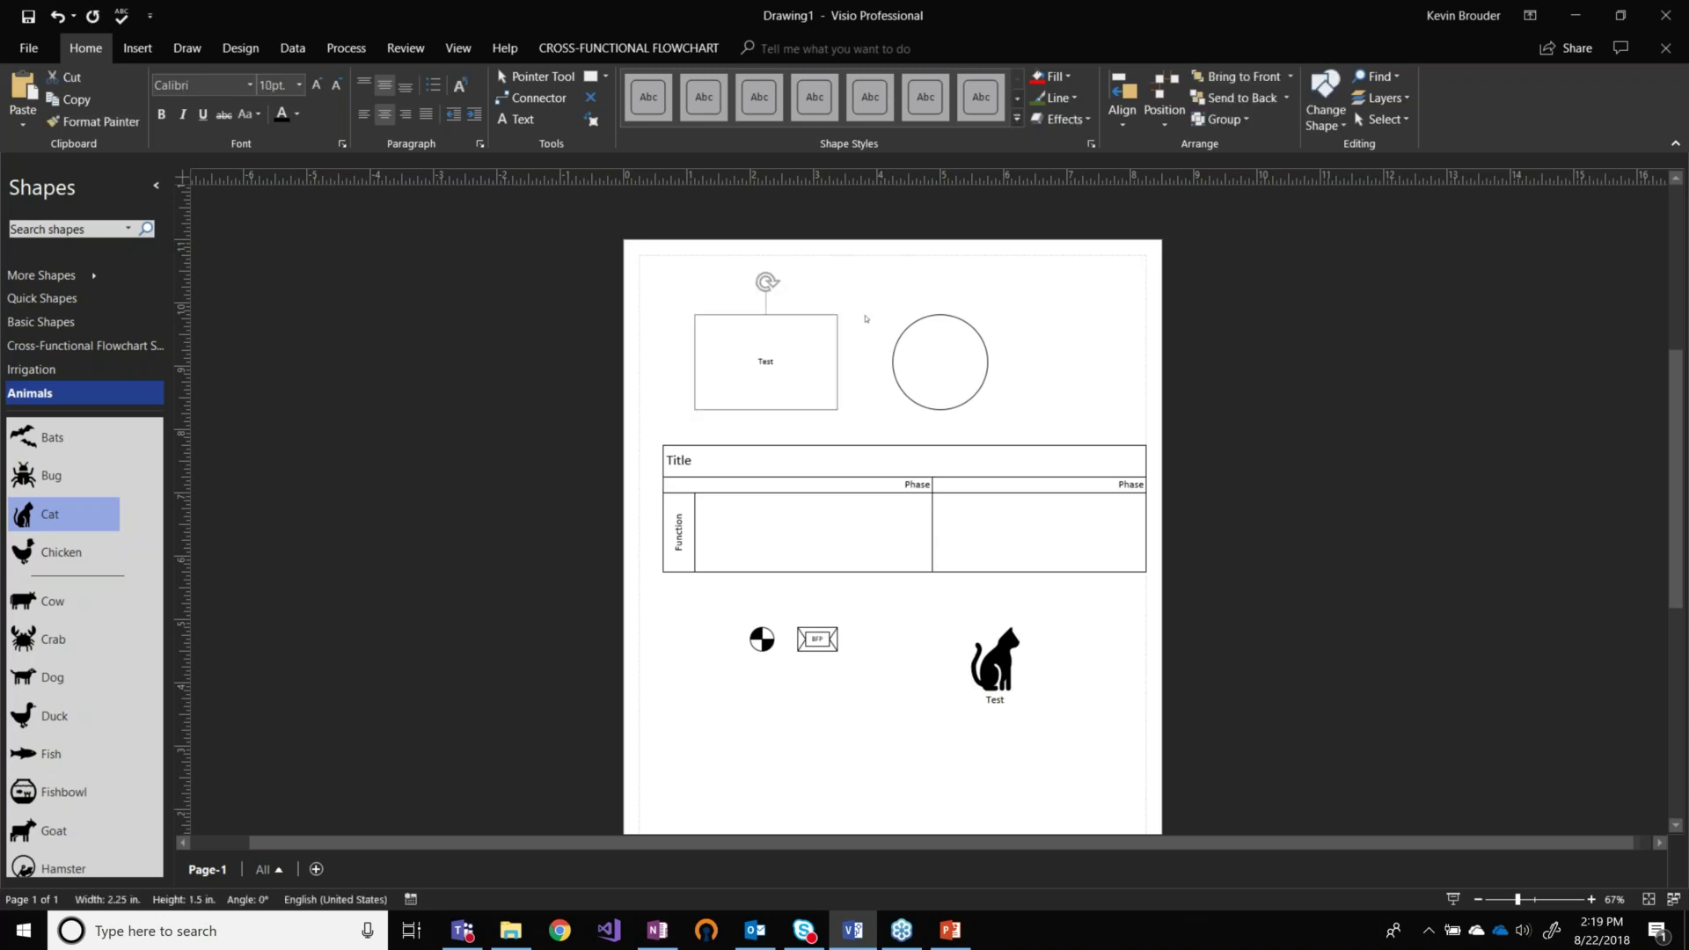
left_click(842, 338)
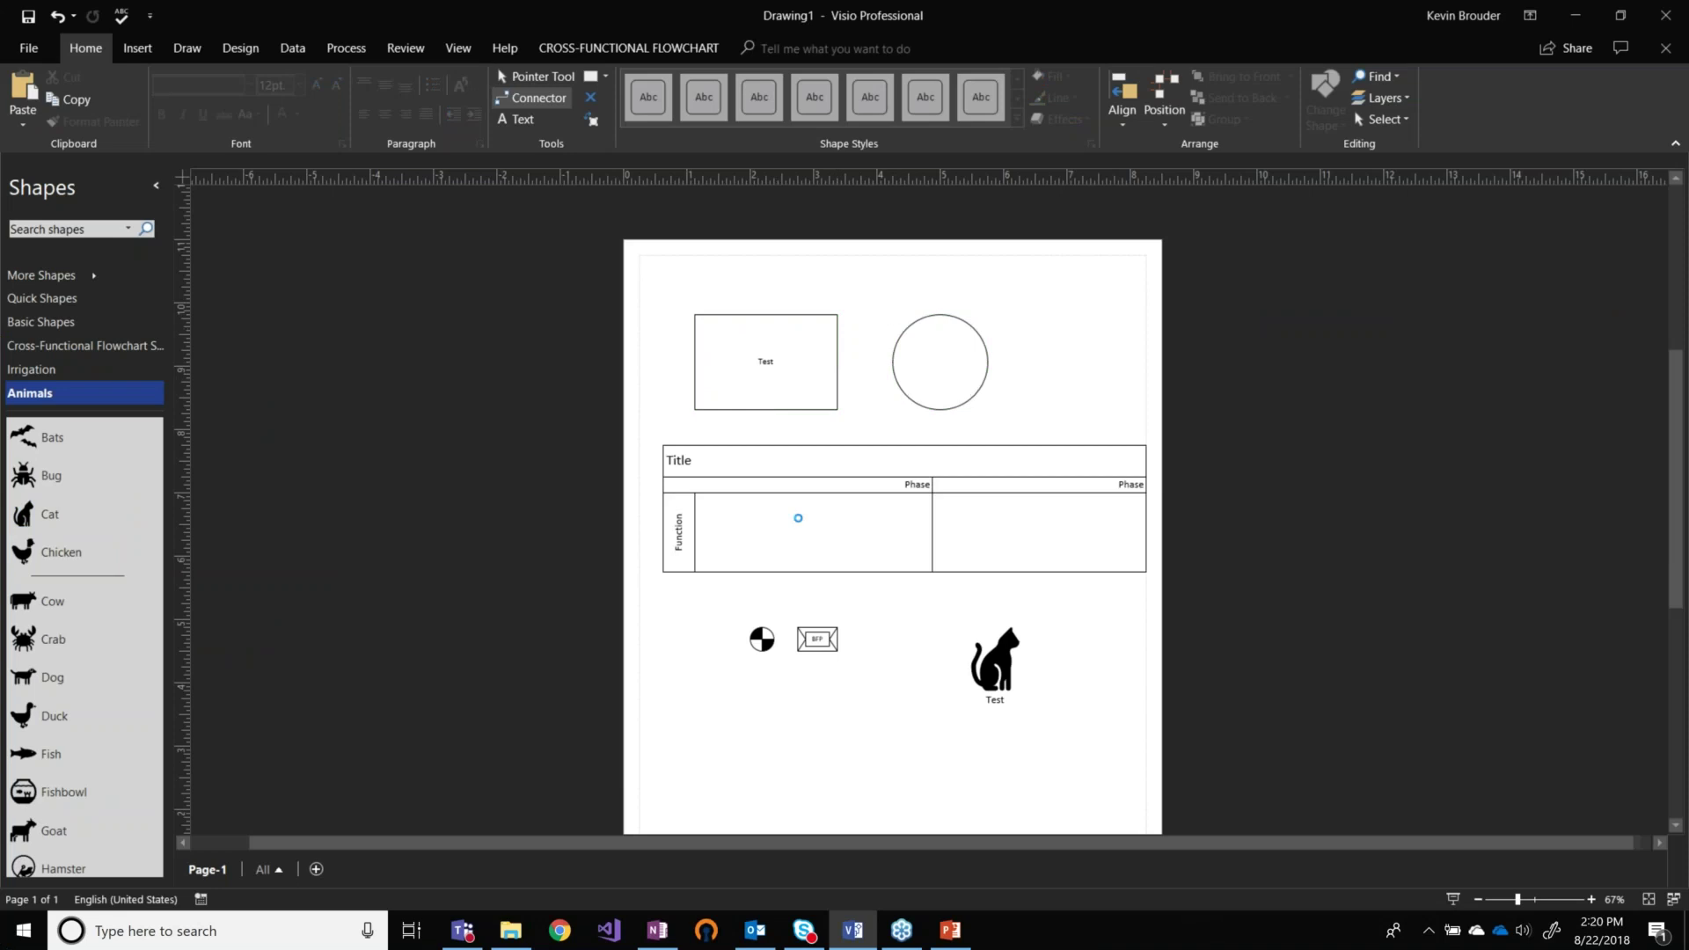
left_click_drag(836, 361, 908, 328)
left_click(882, 402)
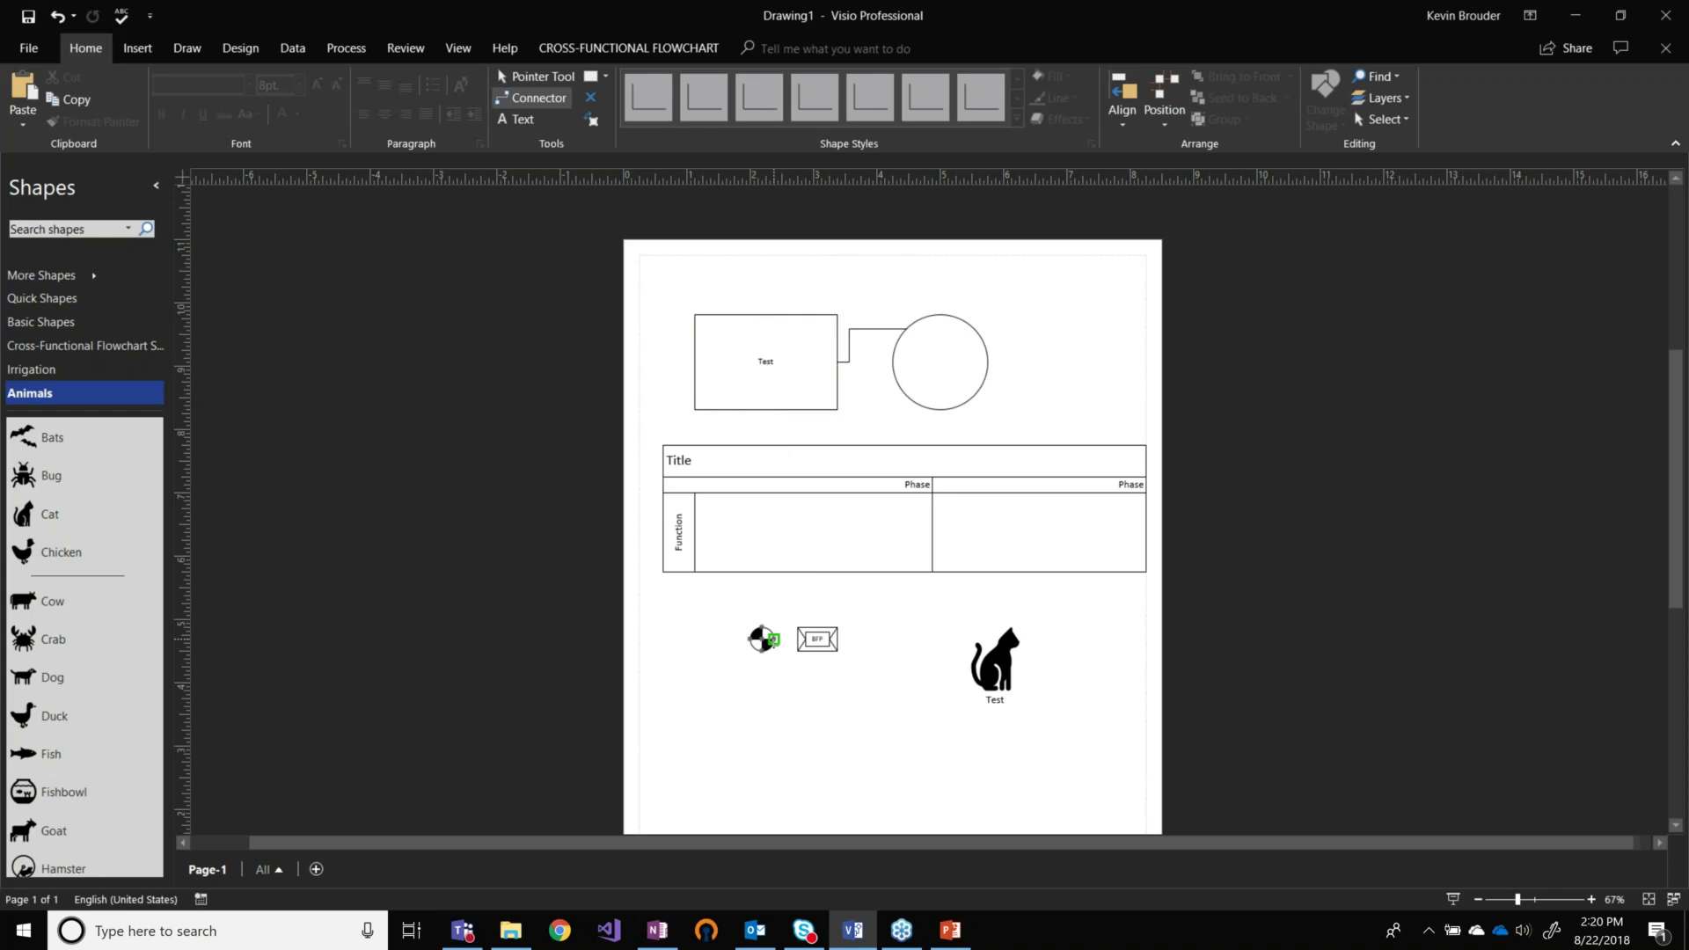
left_click_drag(773, 640, 973, 660)
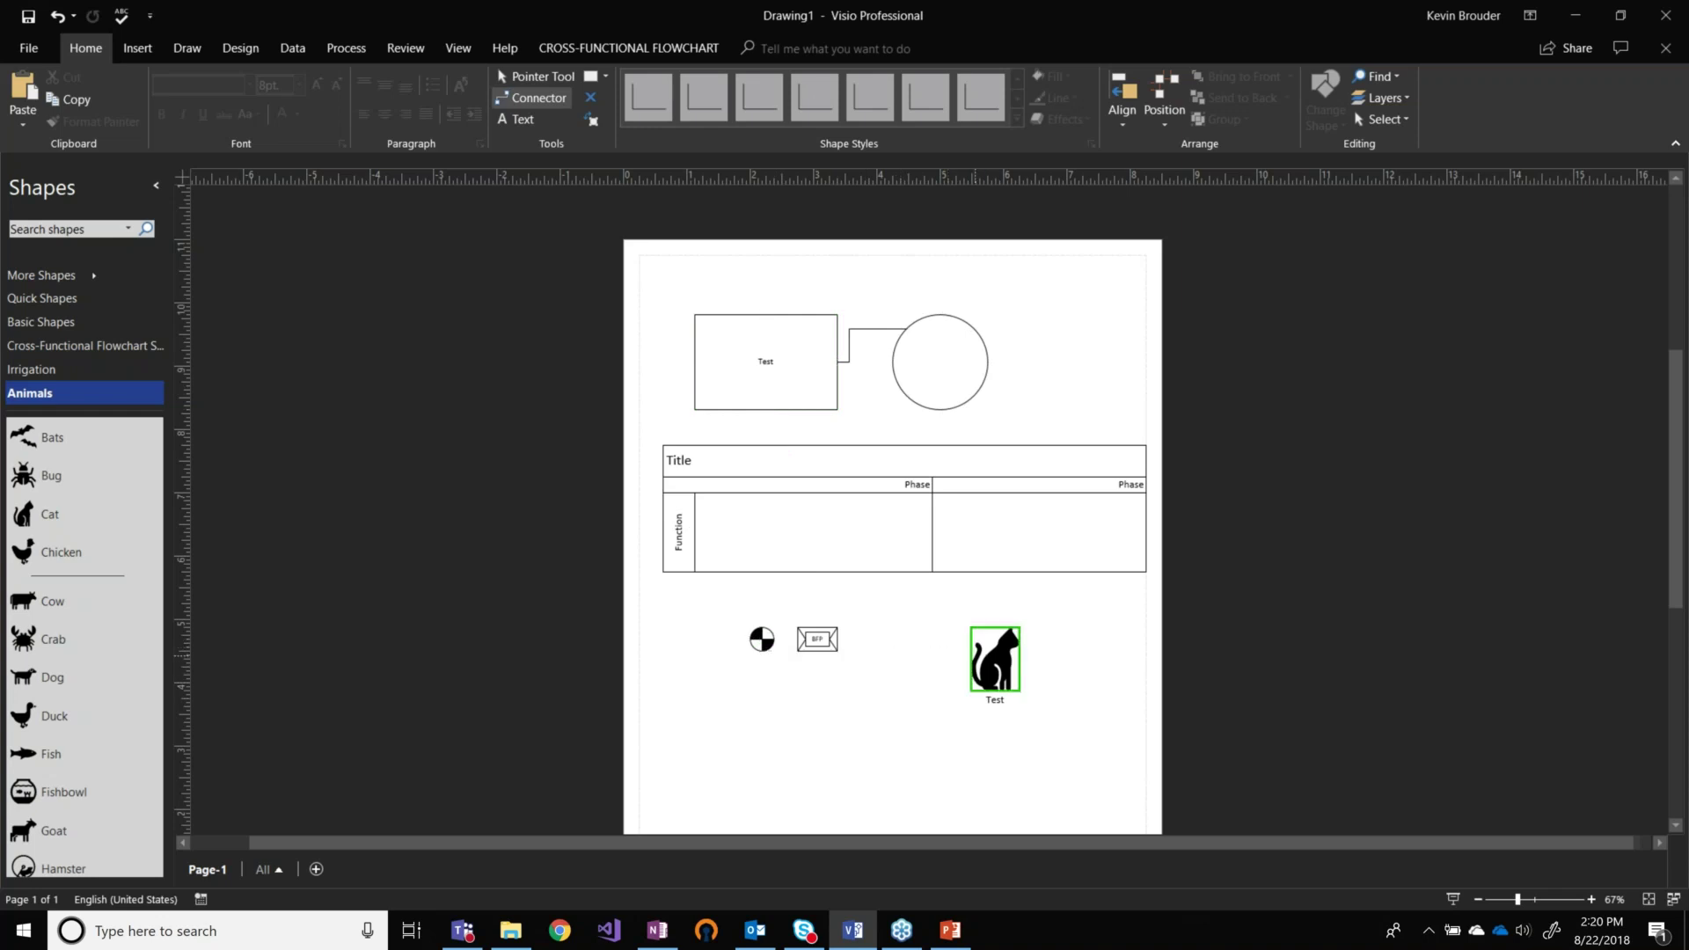
left_click(909, 706)
Format the connector between the rectangle and circle with a standard red line and the filled sharp arrow (04) as its begin arrow type.
left_click(862, 332)
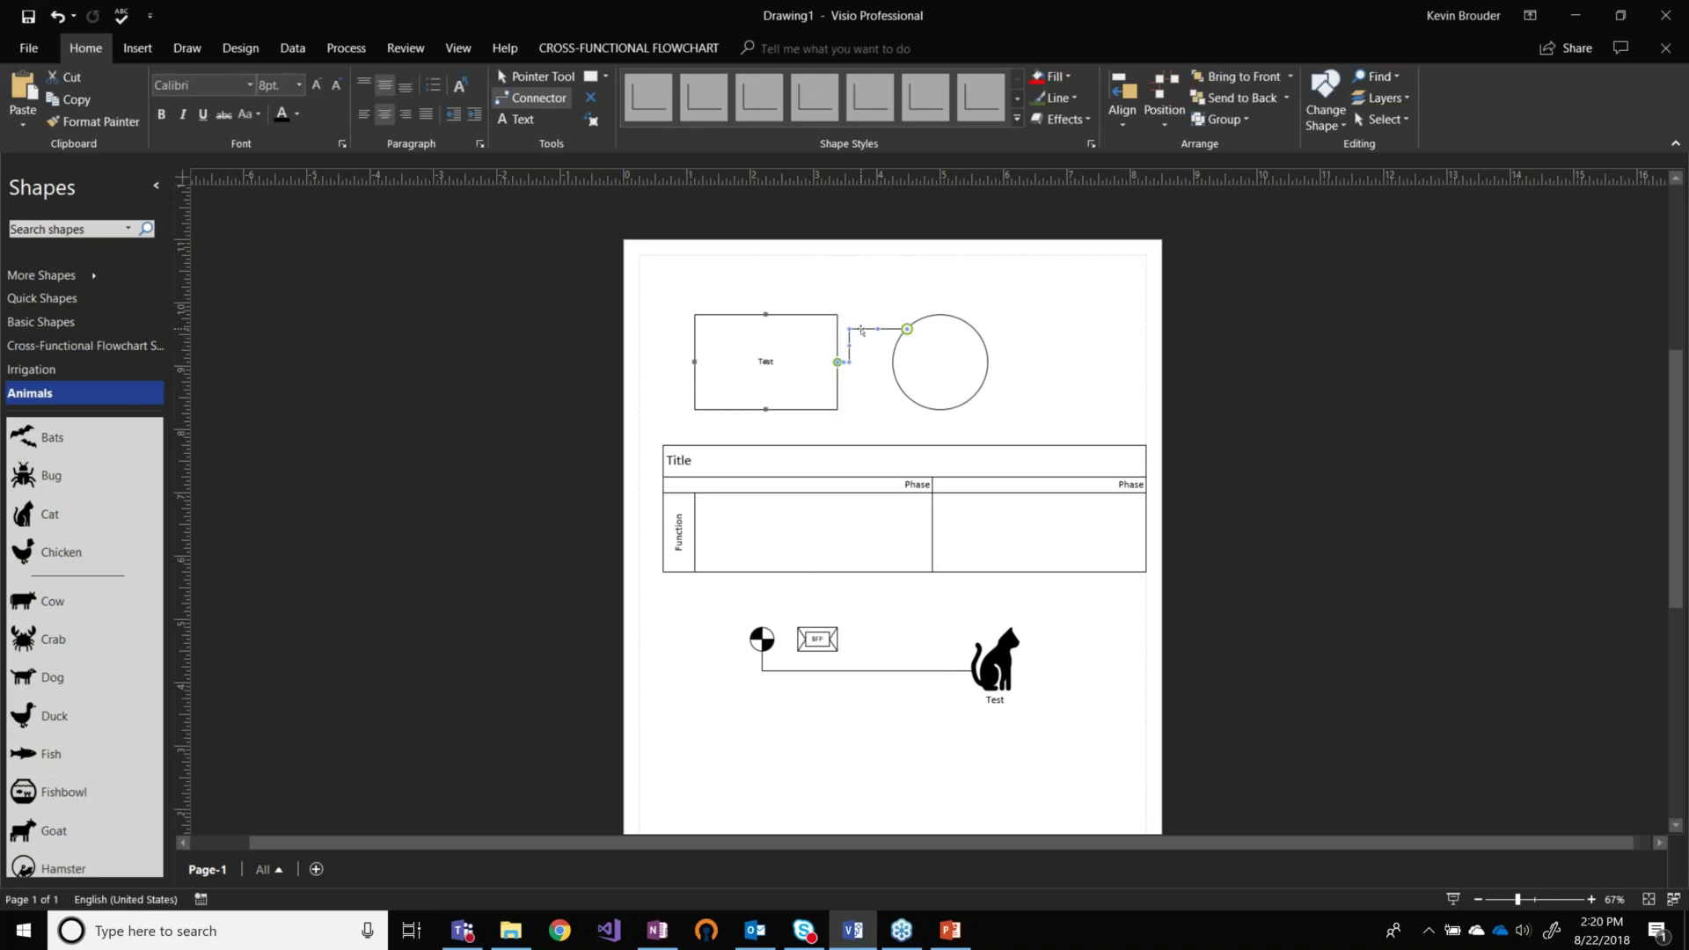
right_click(910, 329)
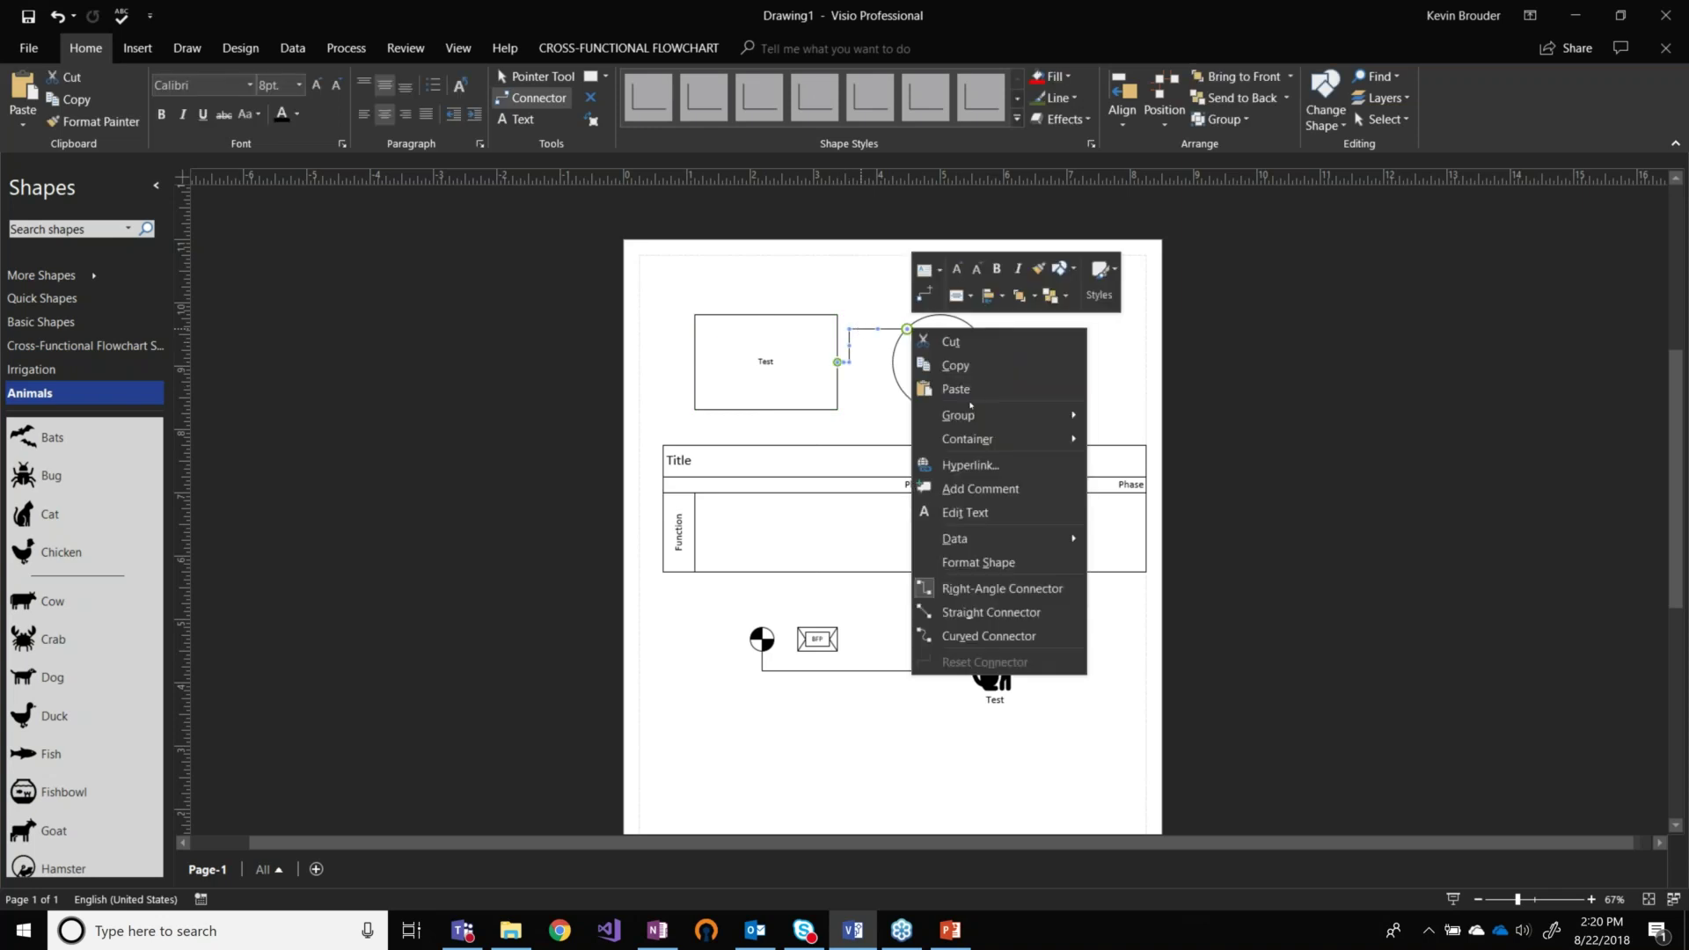
left_click(991, 563)
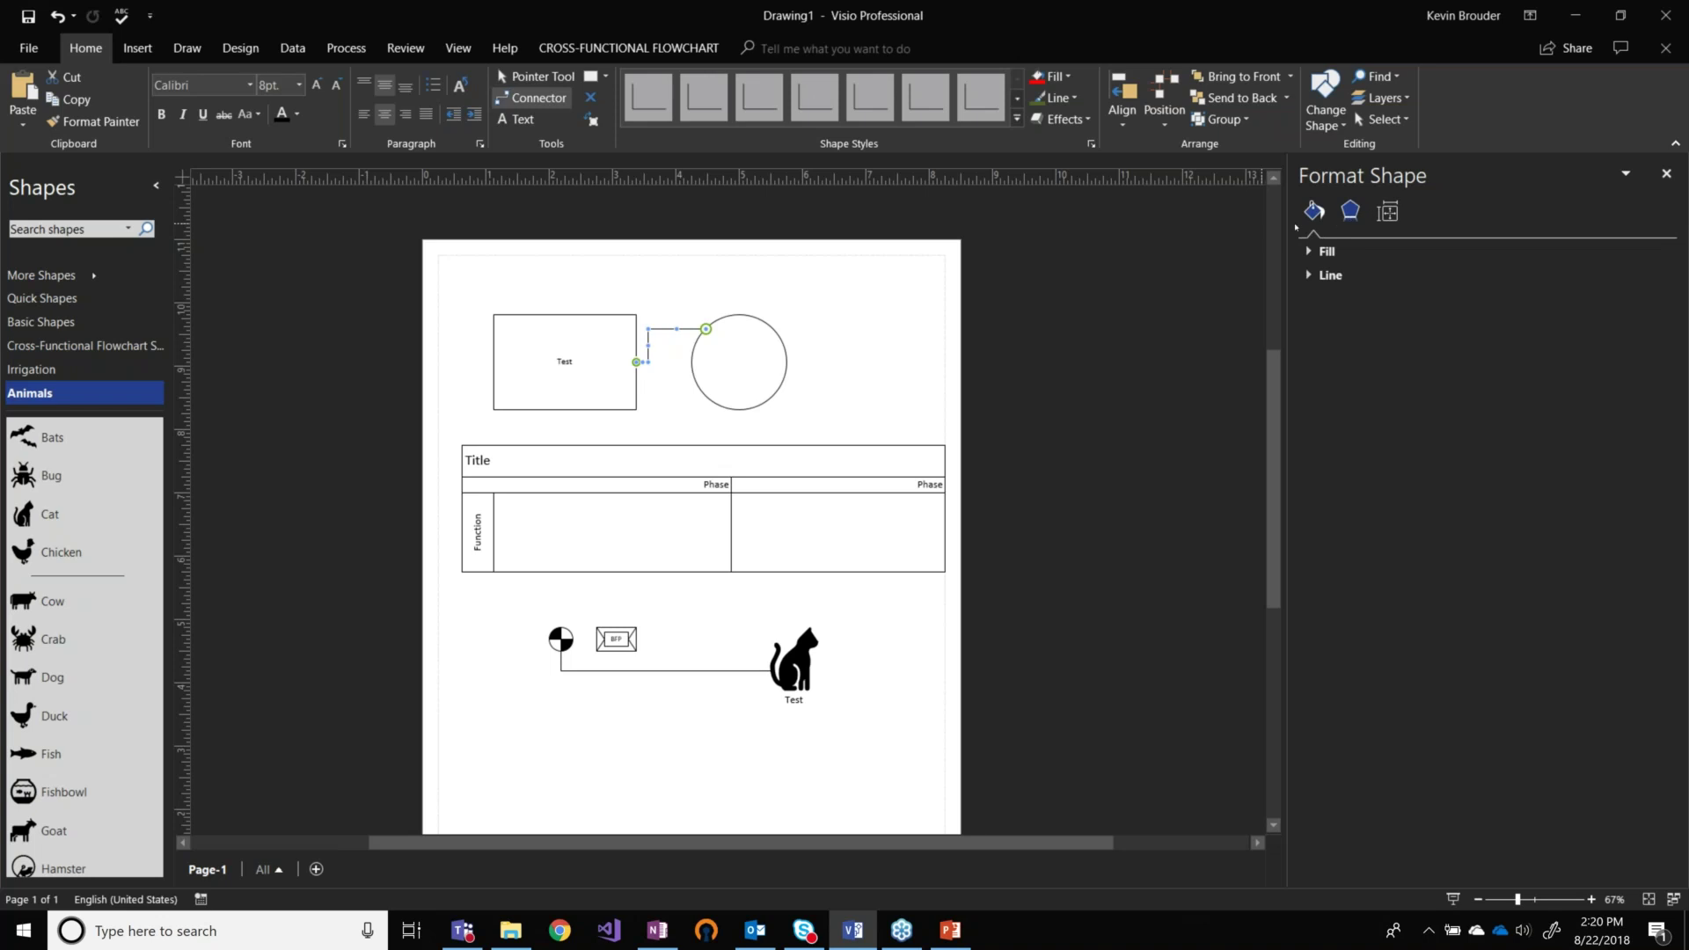
left_click(1310, 253)
left_click(1310, 252)
left_click(1324, 276)
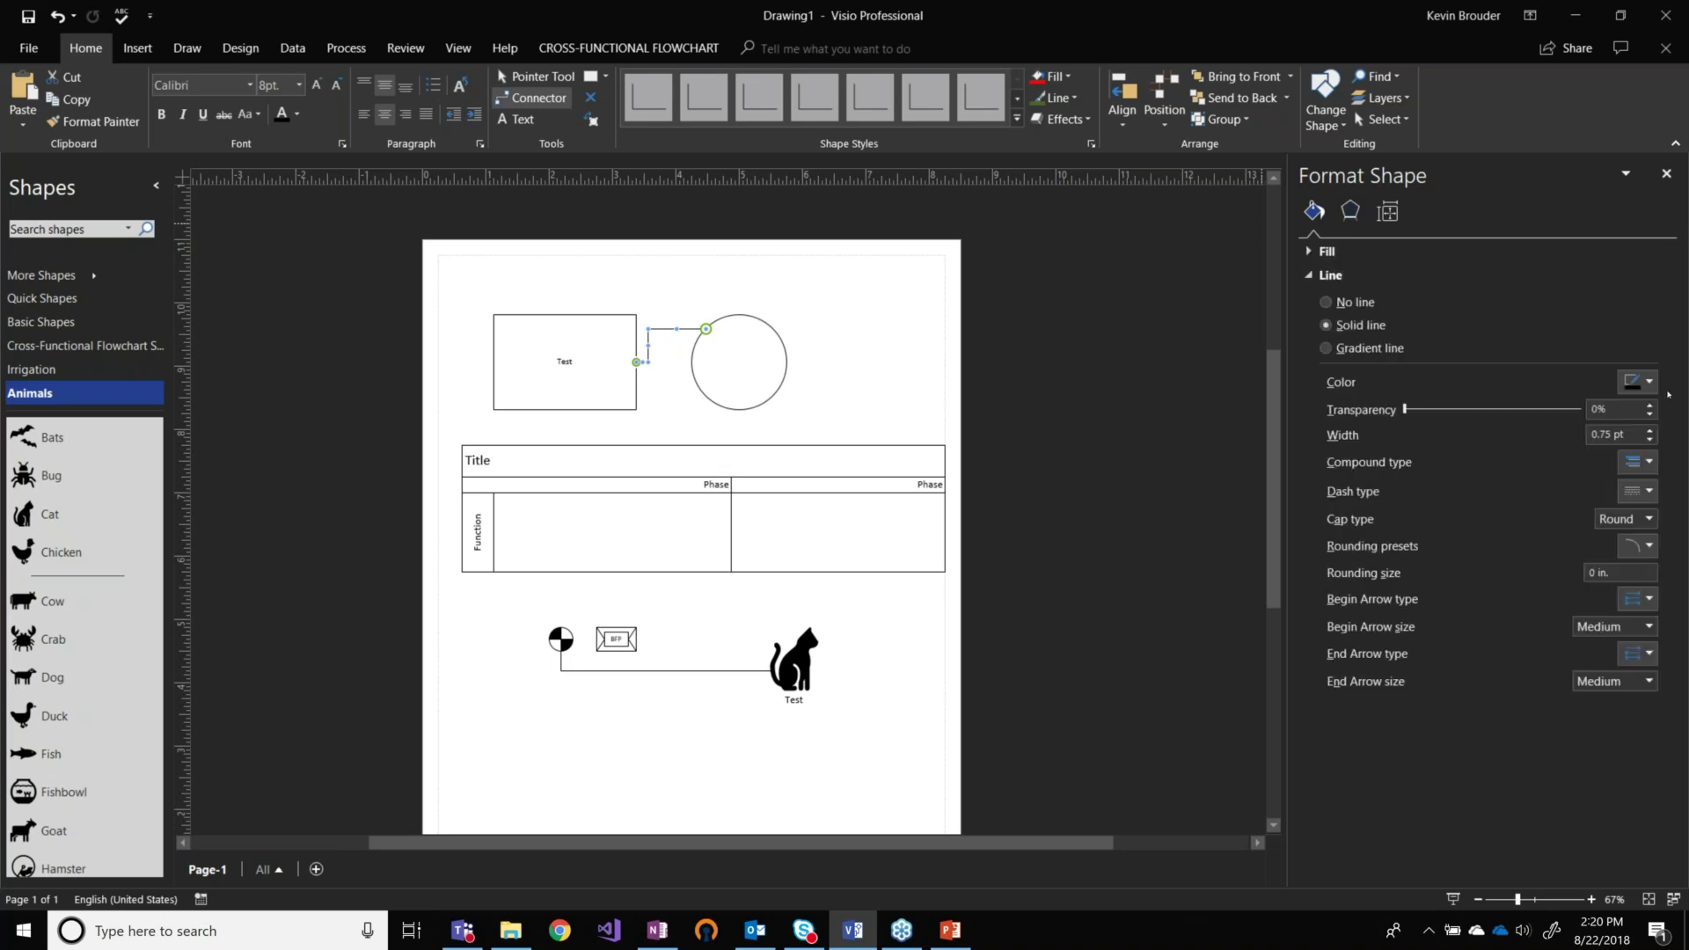
left_click(1648, 381)
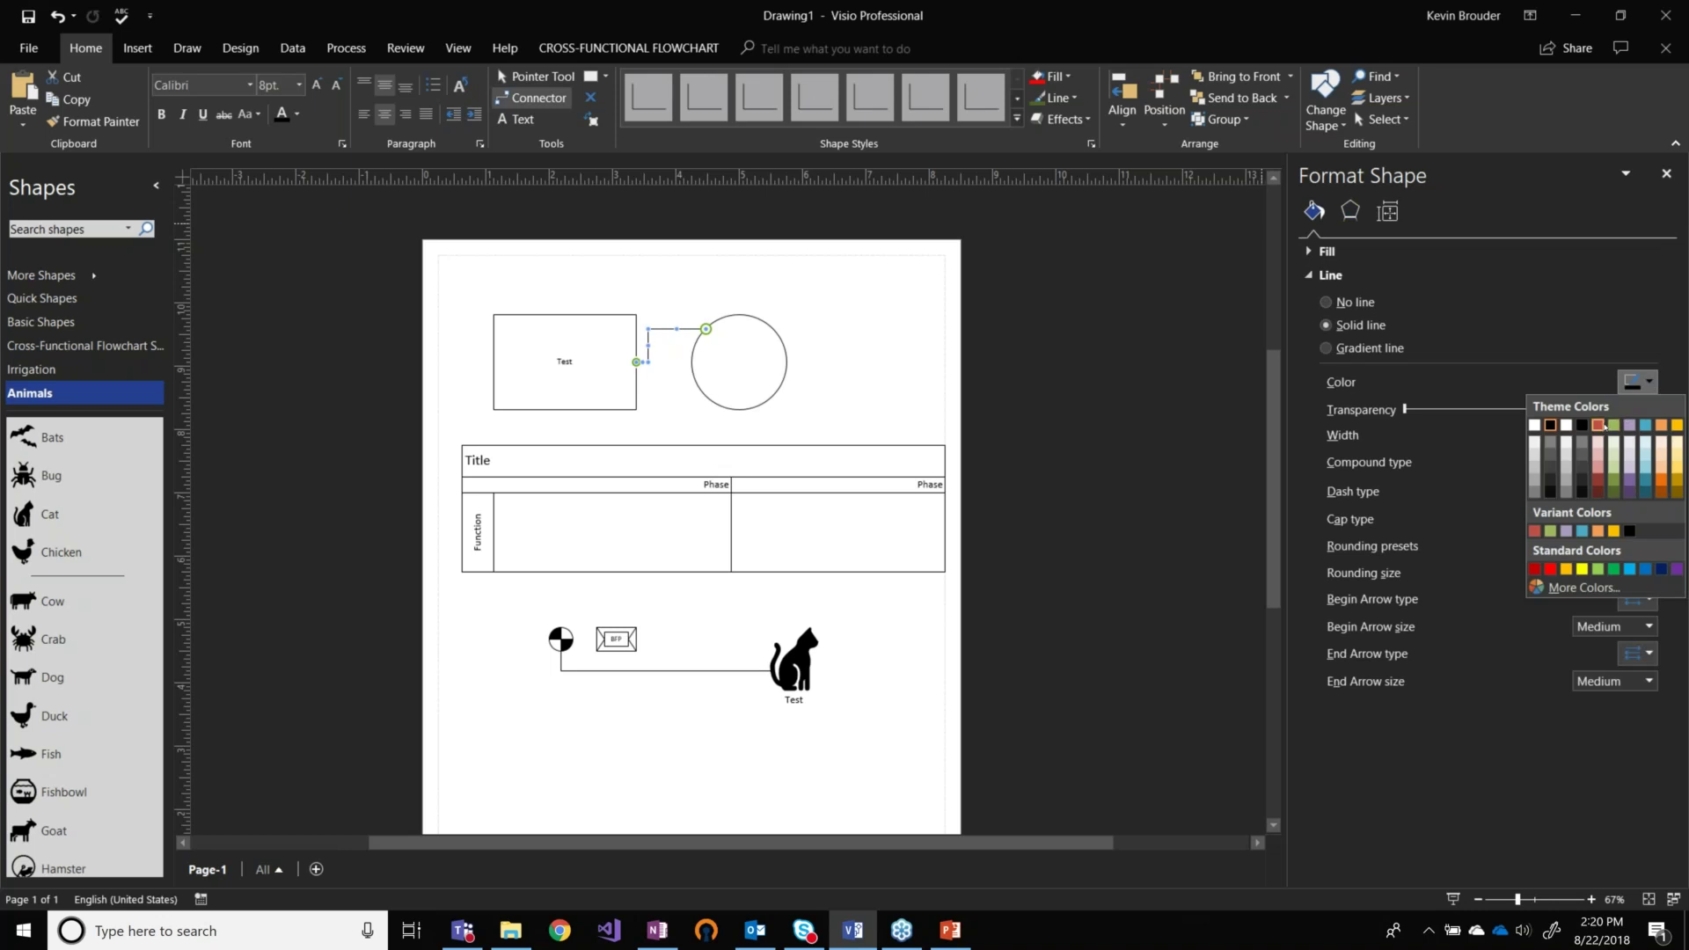
left_click(1548, 573)
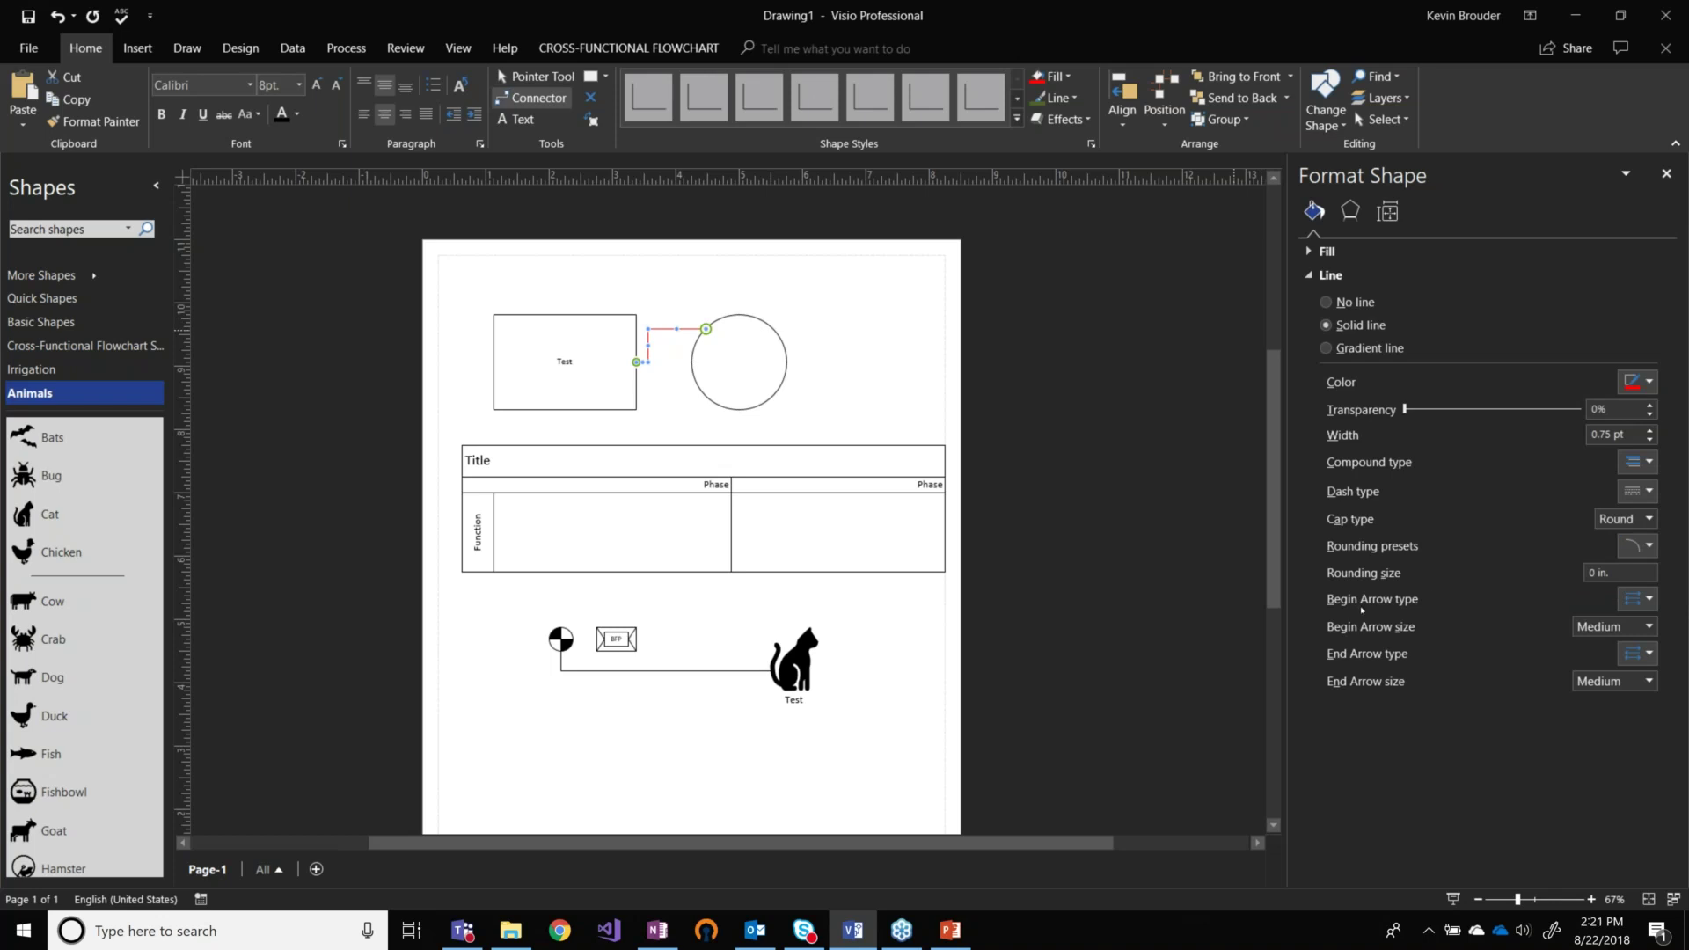
left_click(1645, 599)
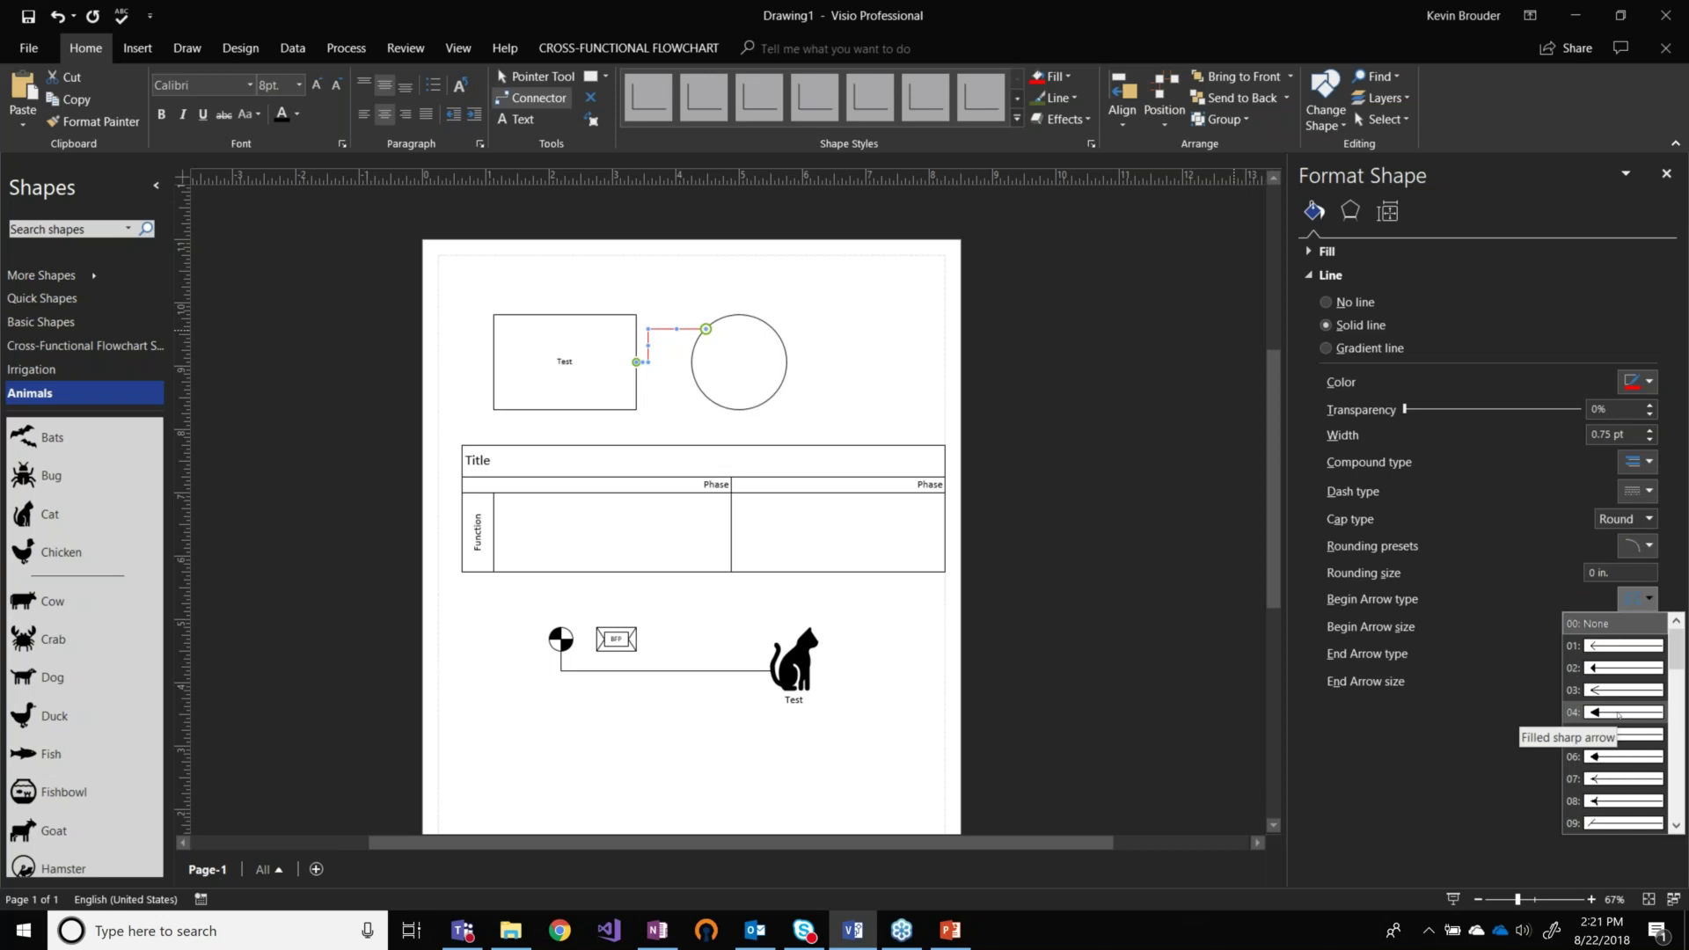
left_click(1618, 714)
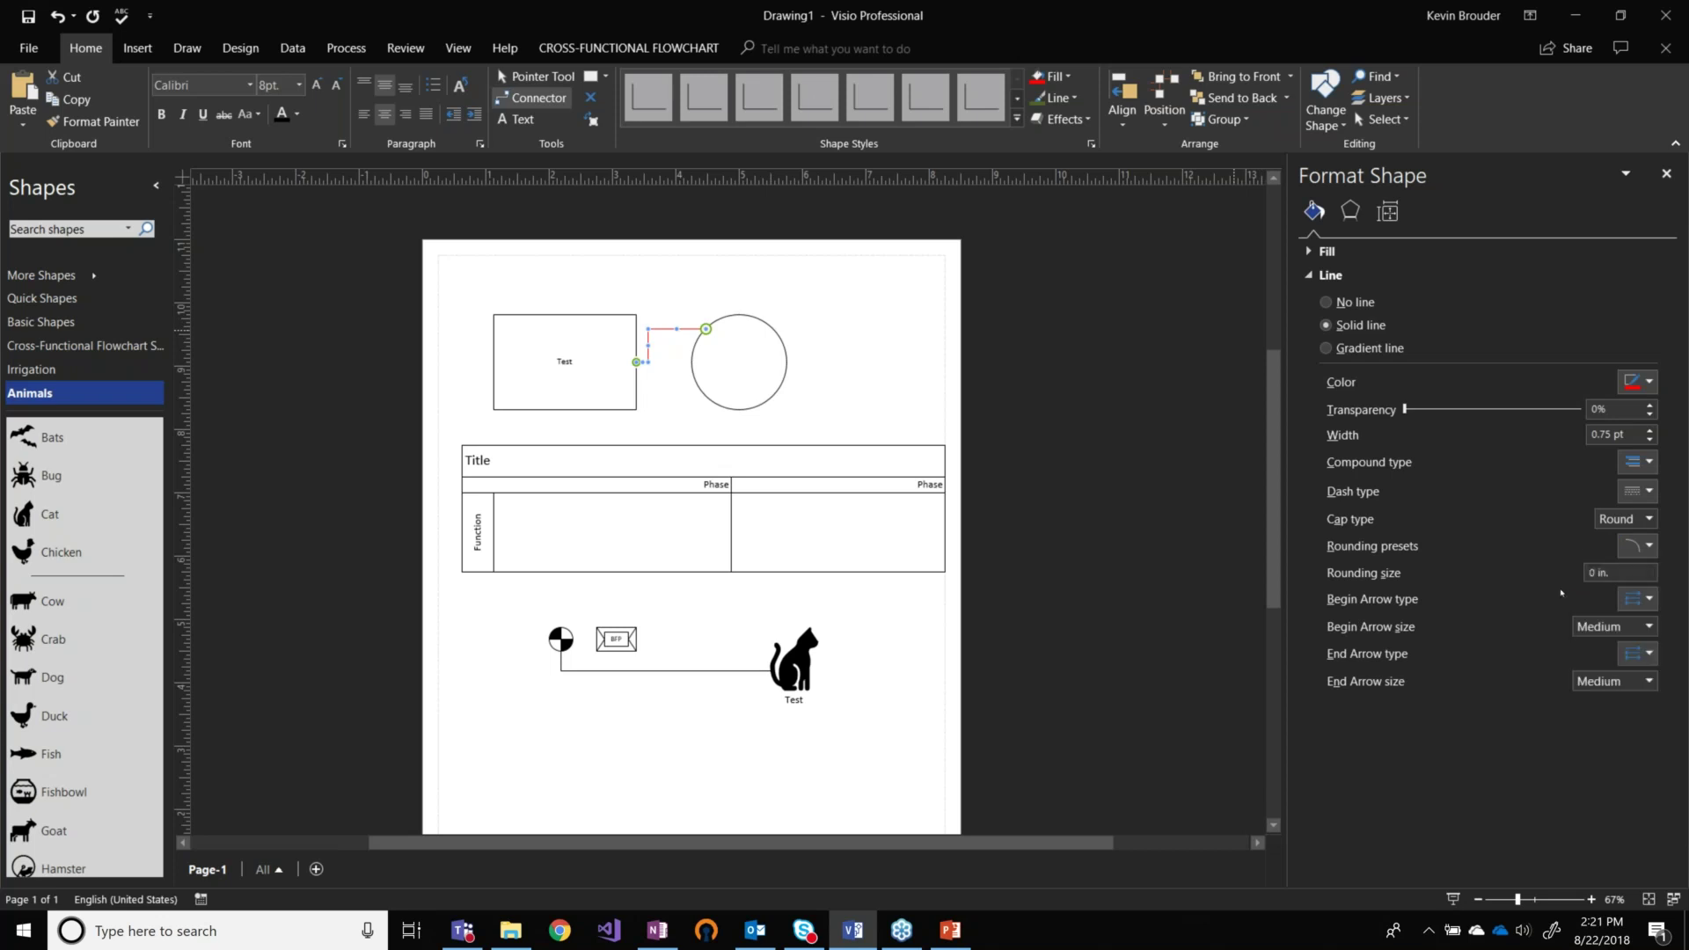
Add an open arrowhead at the circle end of the red connector and deselect it.
left_click(1647, 654)
left_click(1642, 747)
left_click(891, 330)
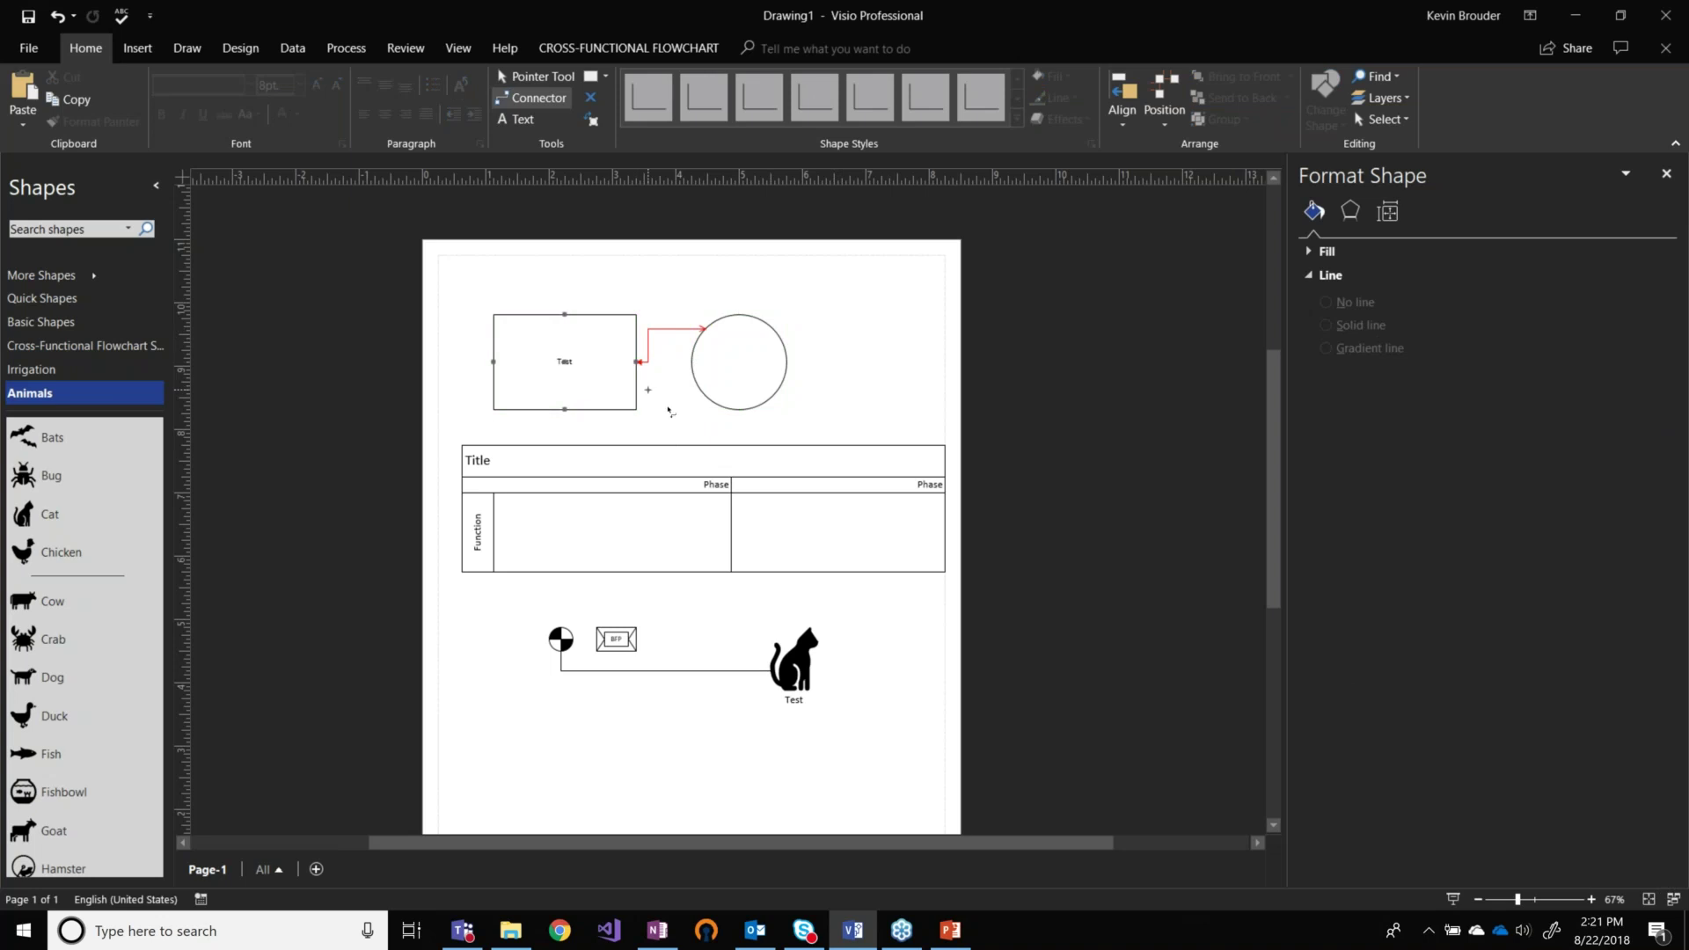
Set the red connector's begin arrow size to Jumbo and its end arrow size to Very Small, leaving it deselected.
left_click(667, 330)
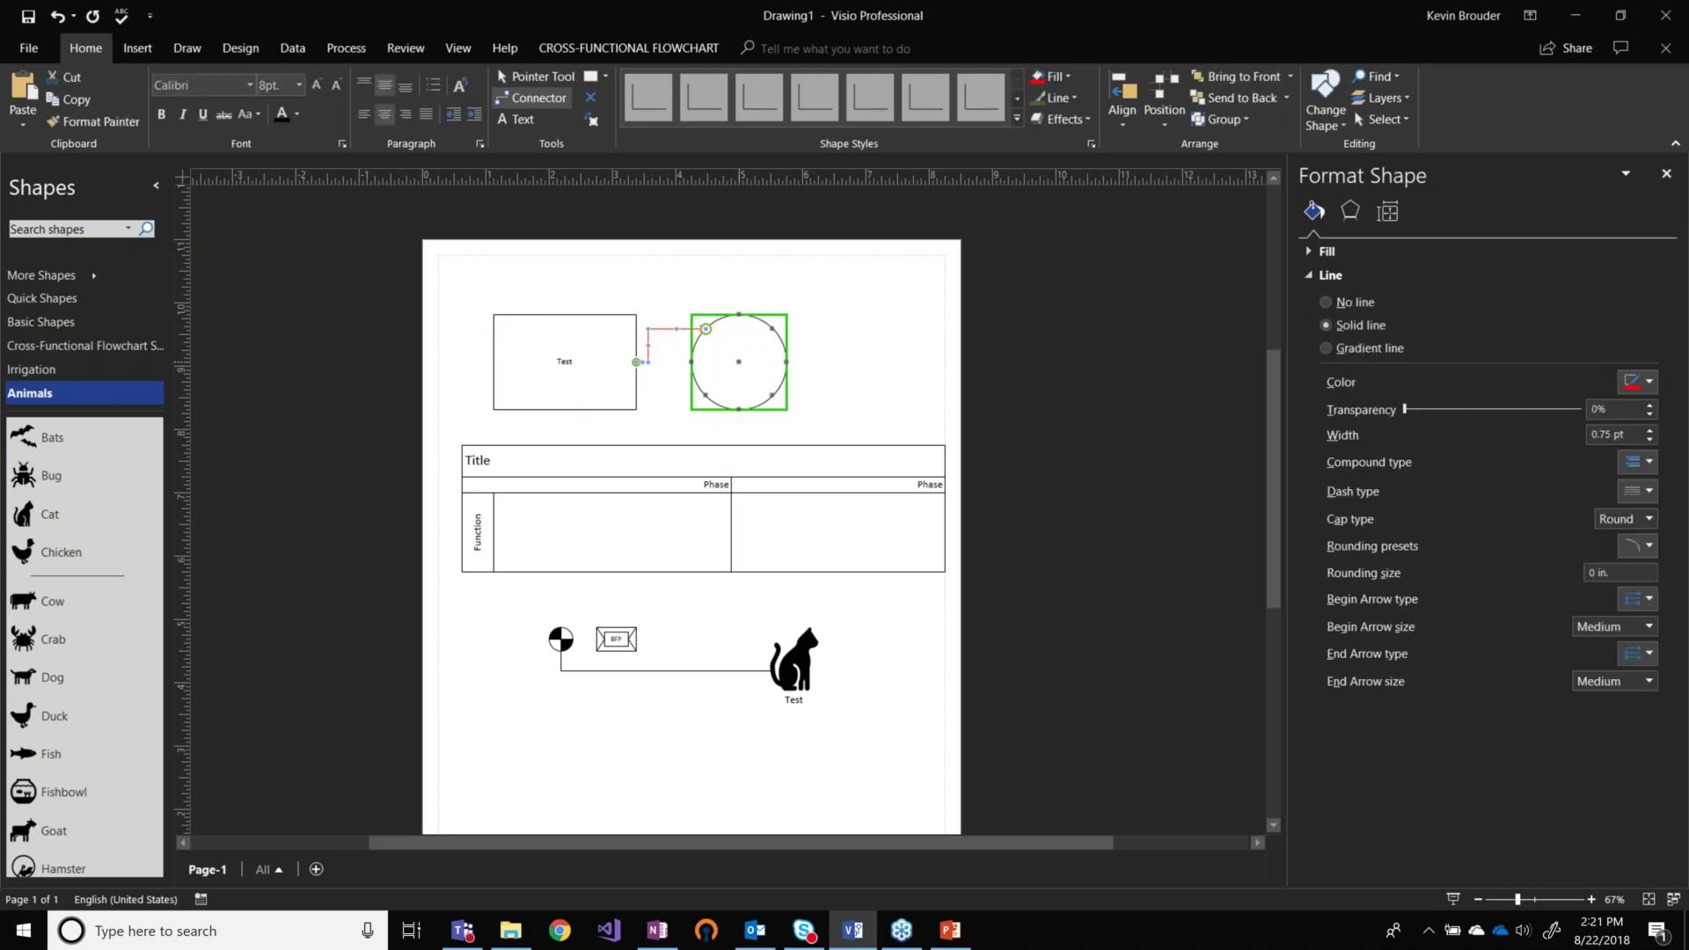
left_click(1615, 626)
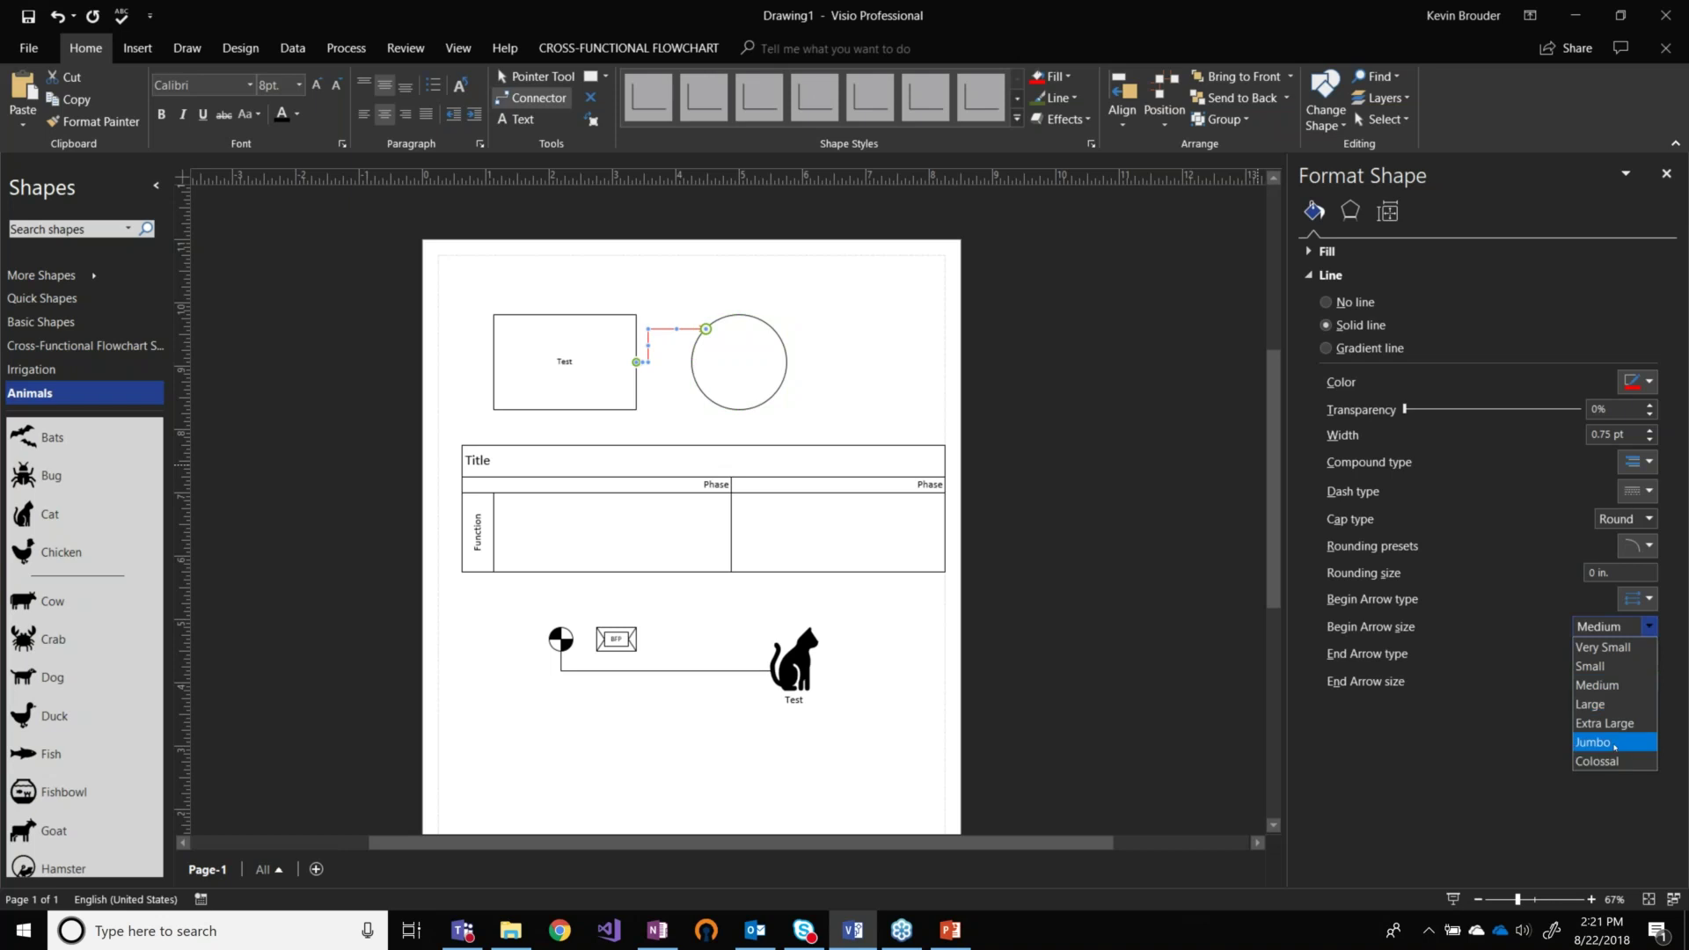
left_click(1616, 744)
left_click(1649, 681)
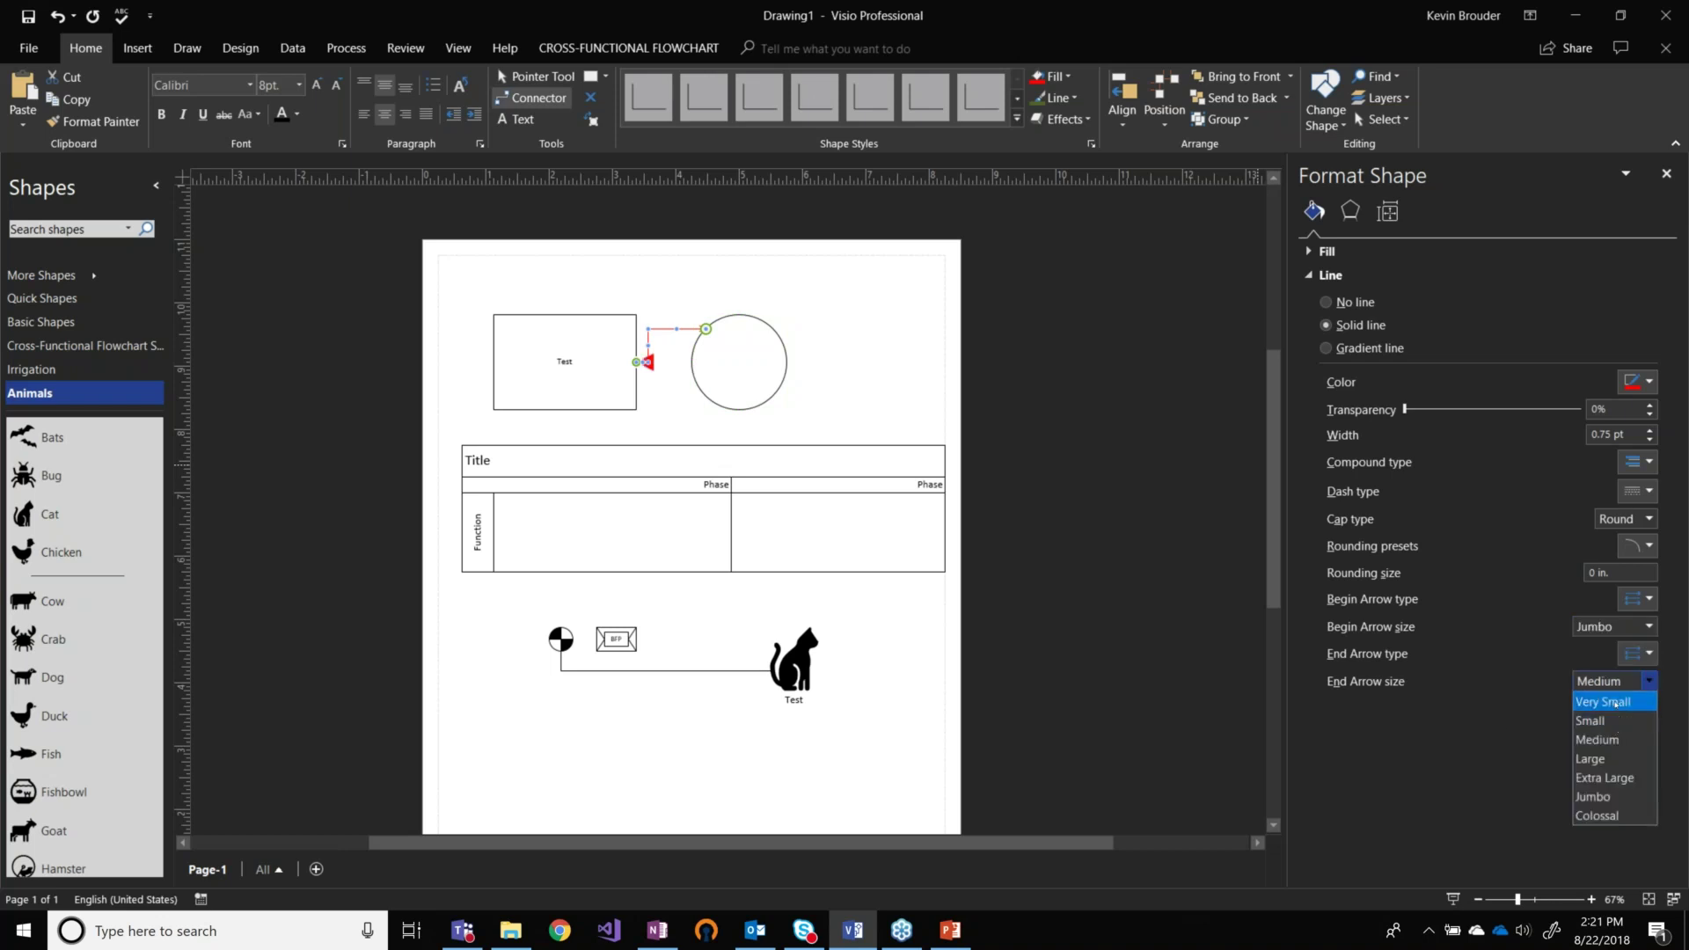
left_click(1603, 701)
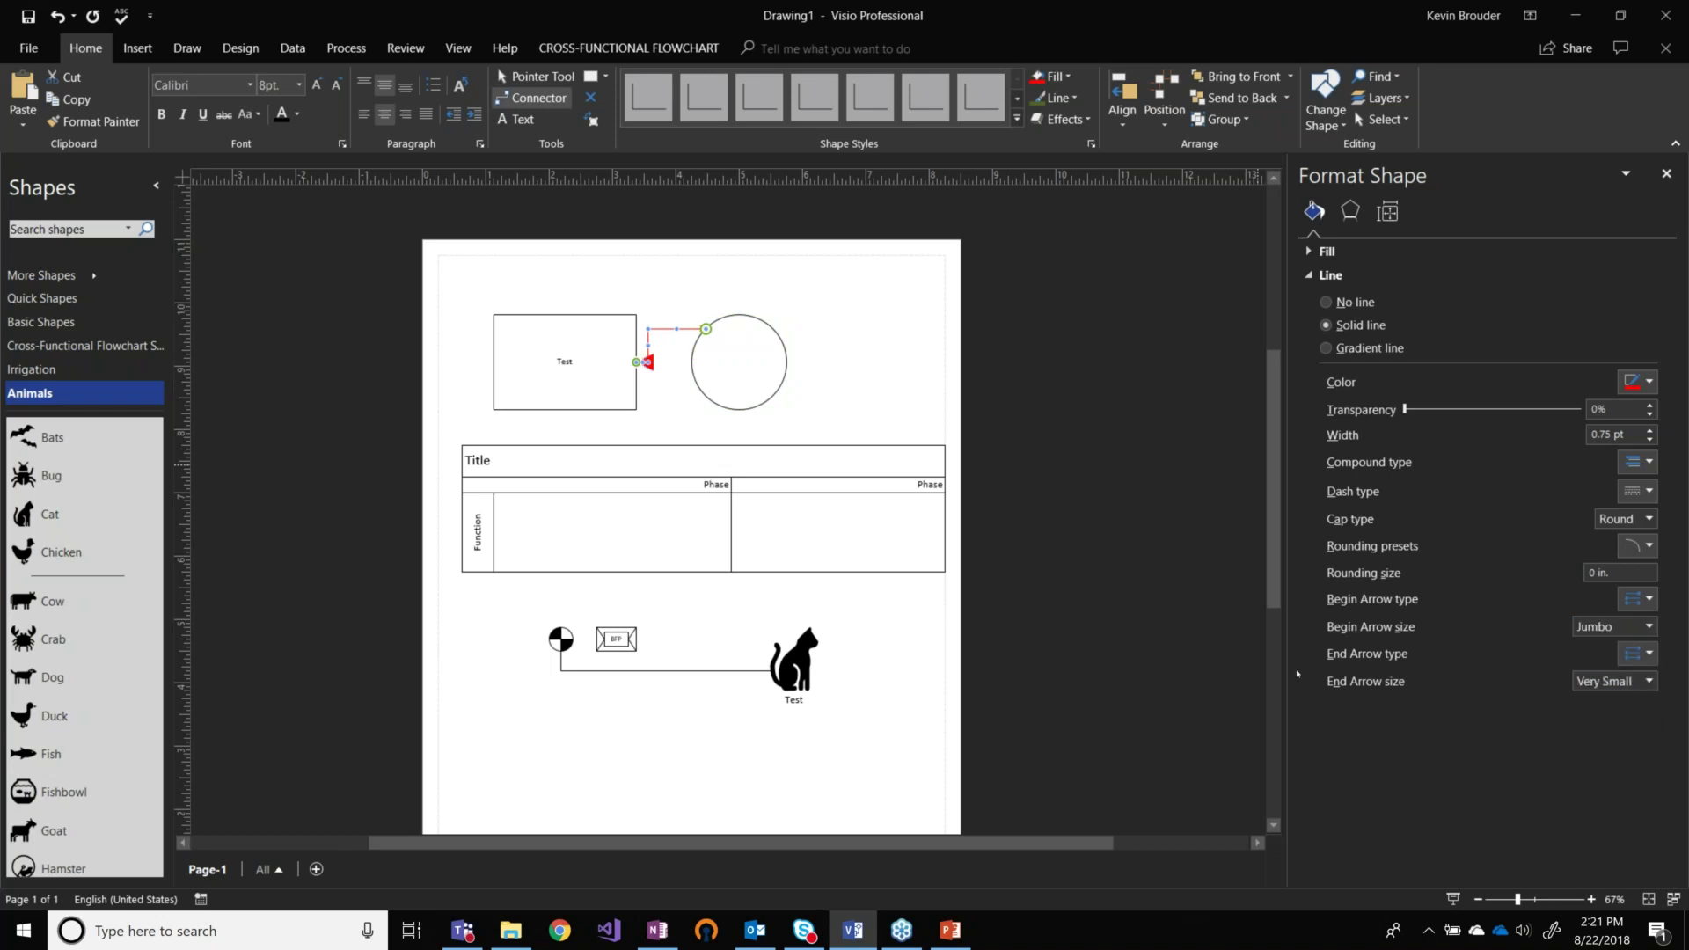
left_click(671, 401)
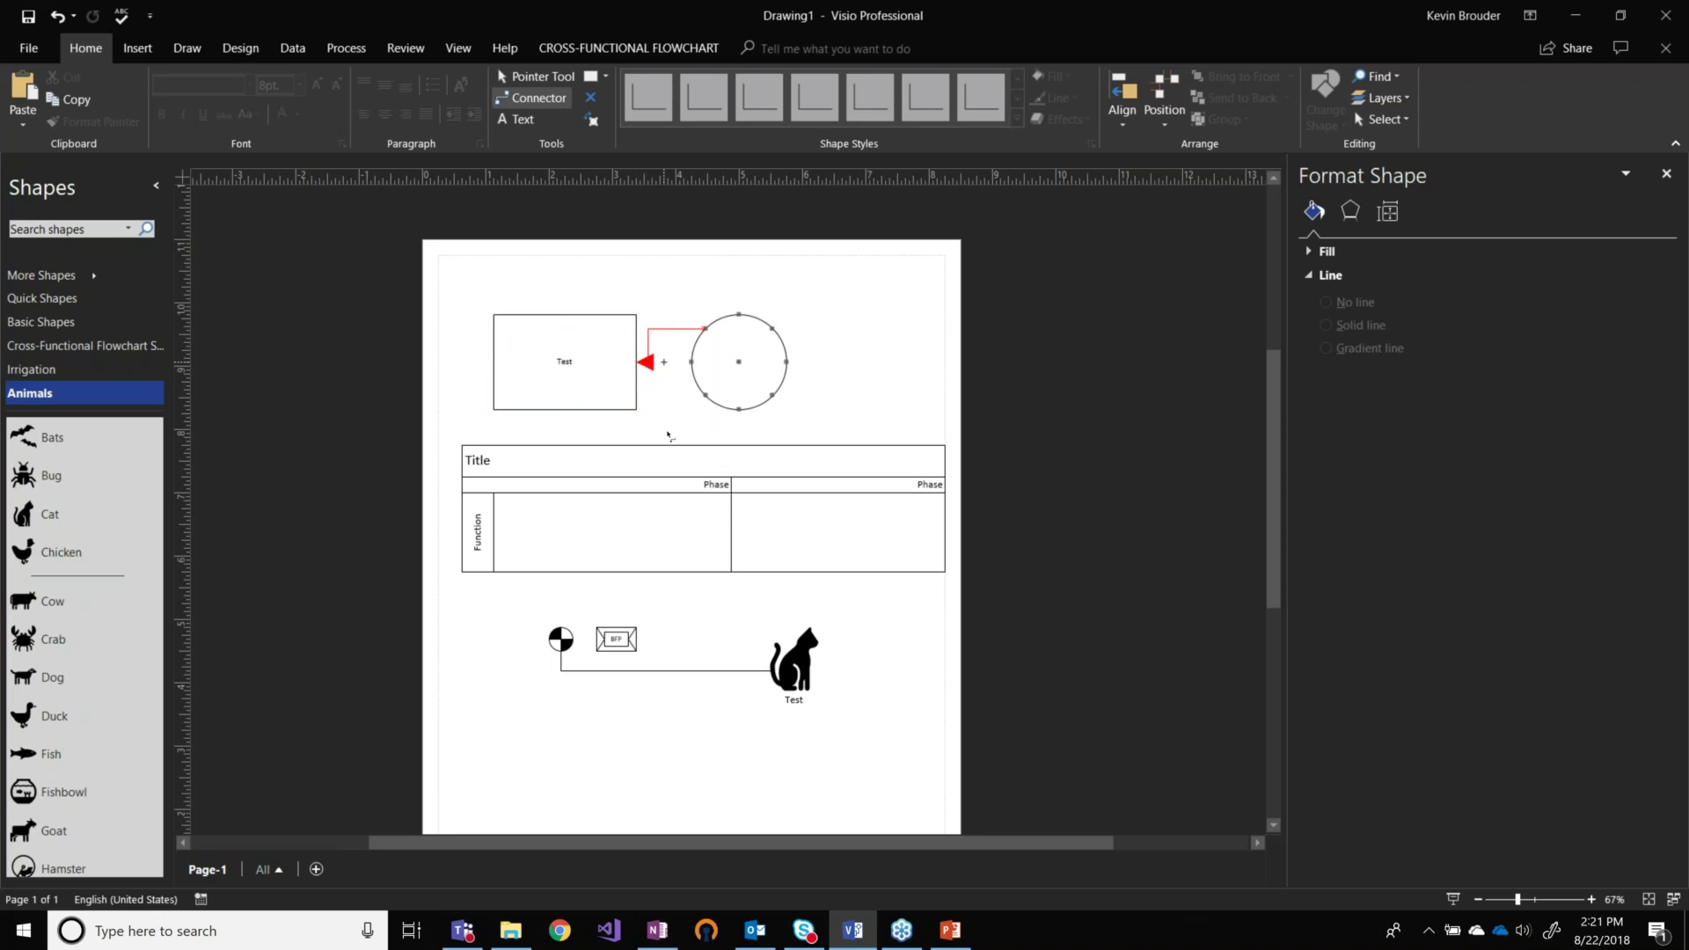
Select both connectors together, apply a shared begin arrow type and set their begin arrow size to Large.
left_click(663, 330)
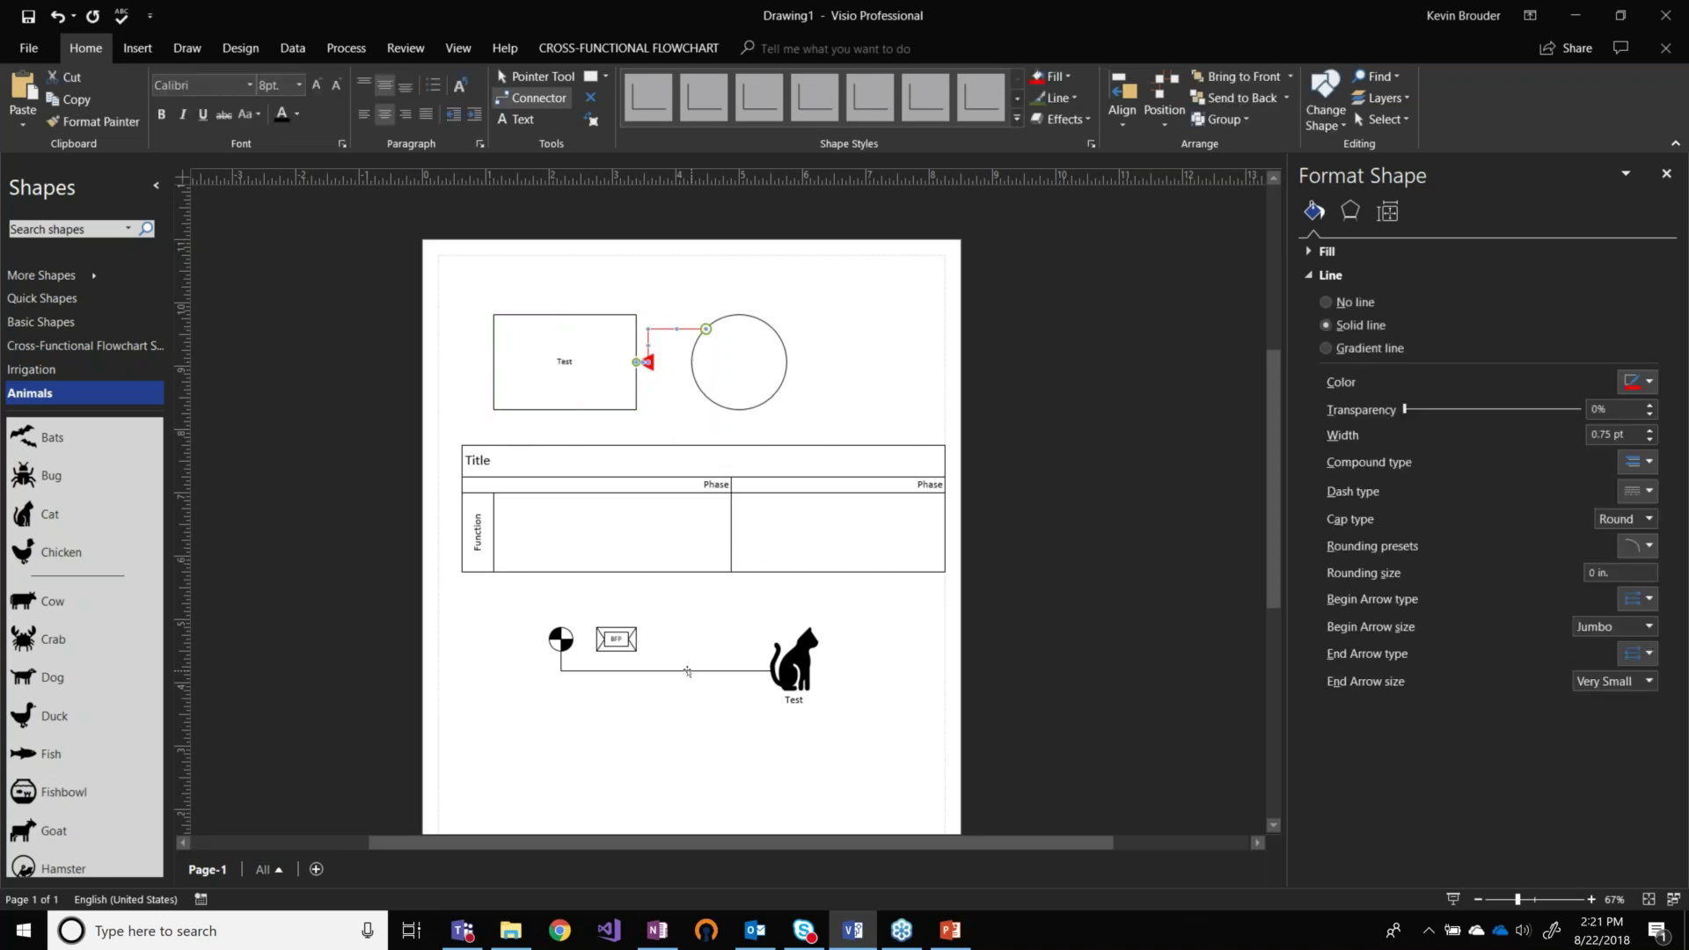
left_click(688, 671, "shift")
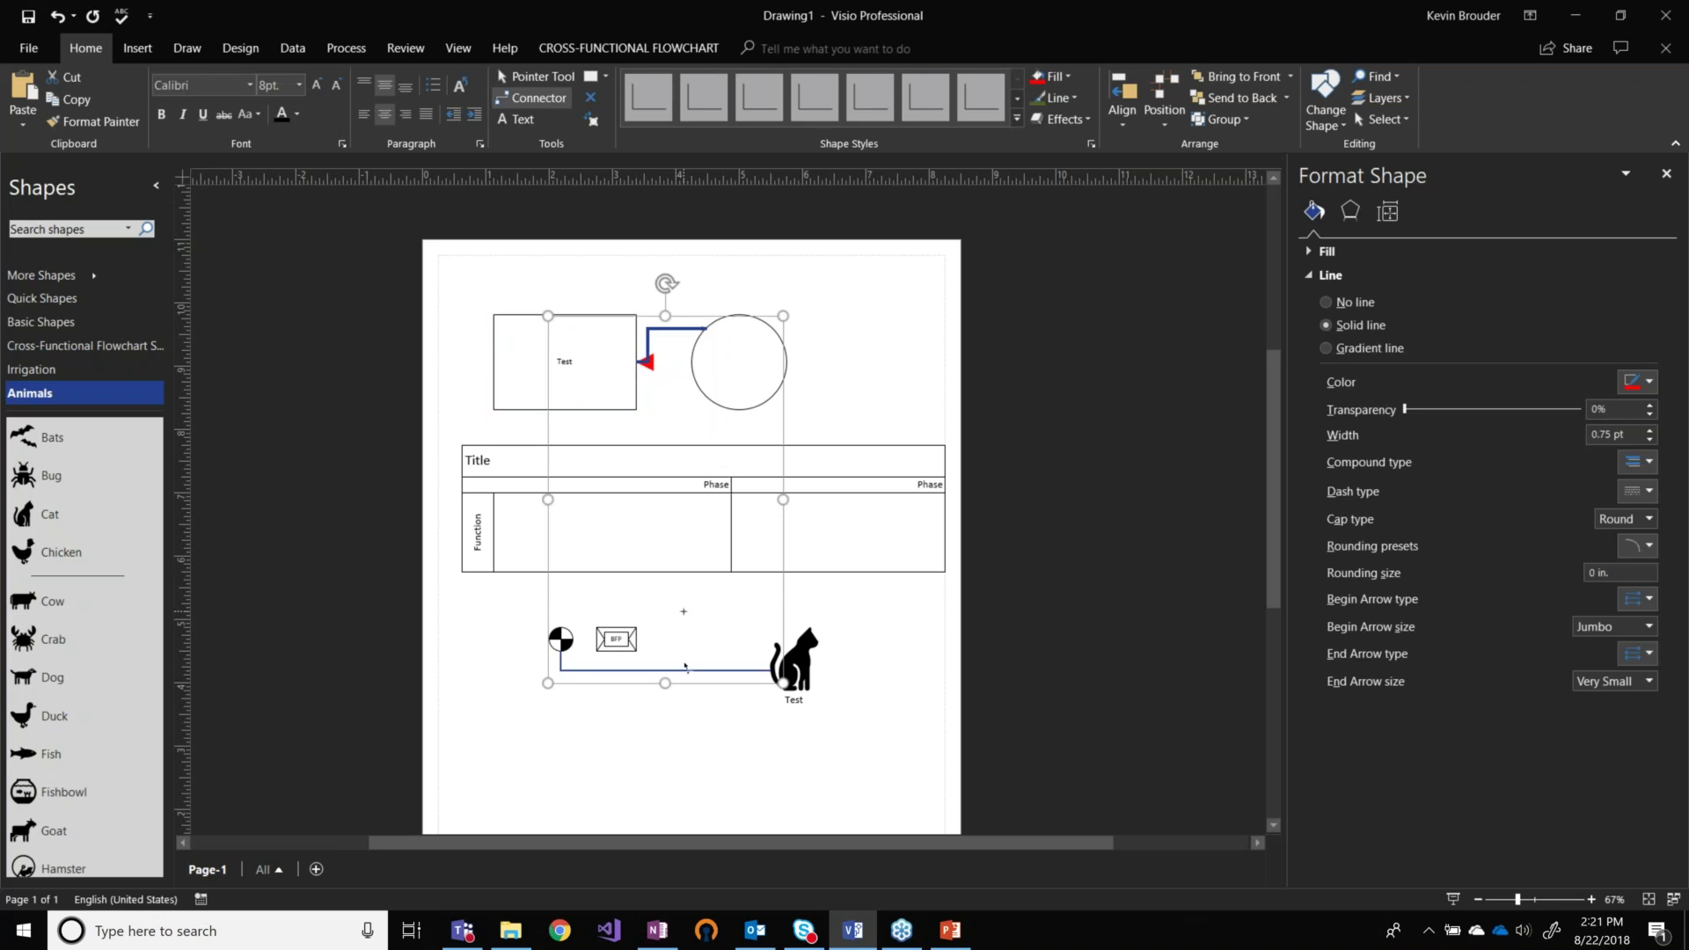
right_click(775, 671)
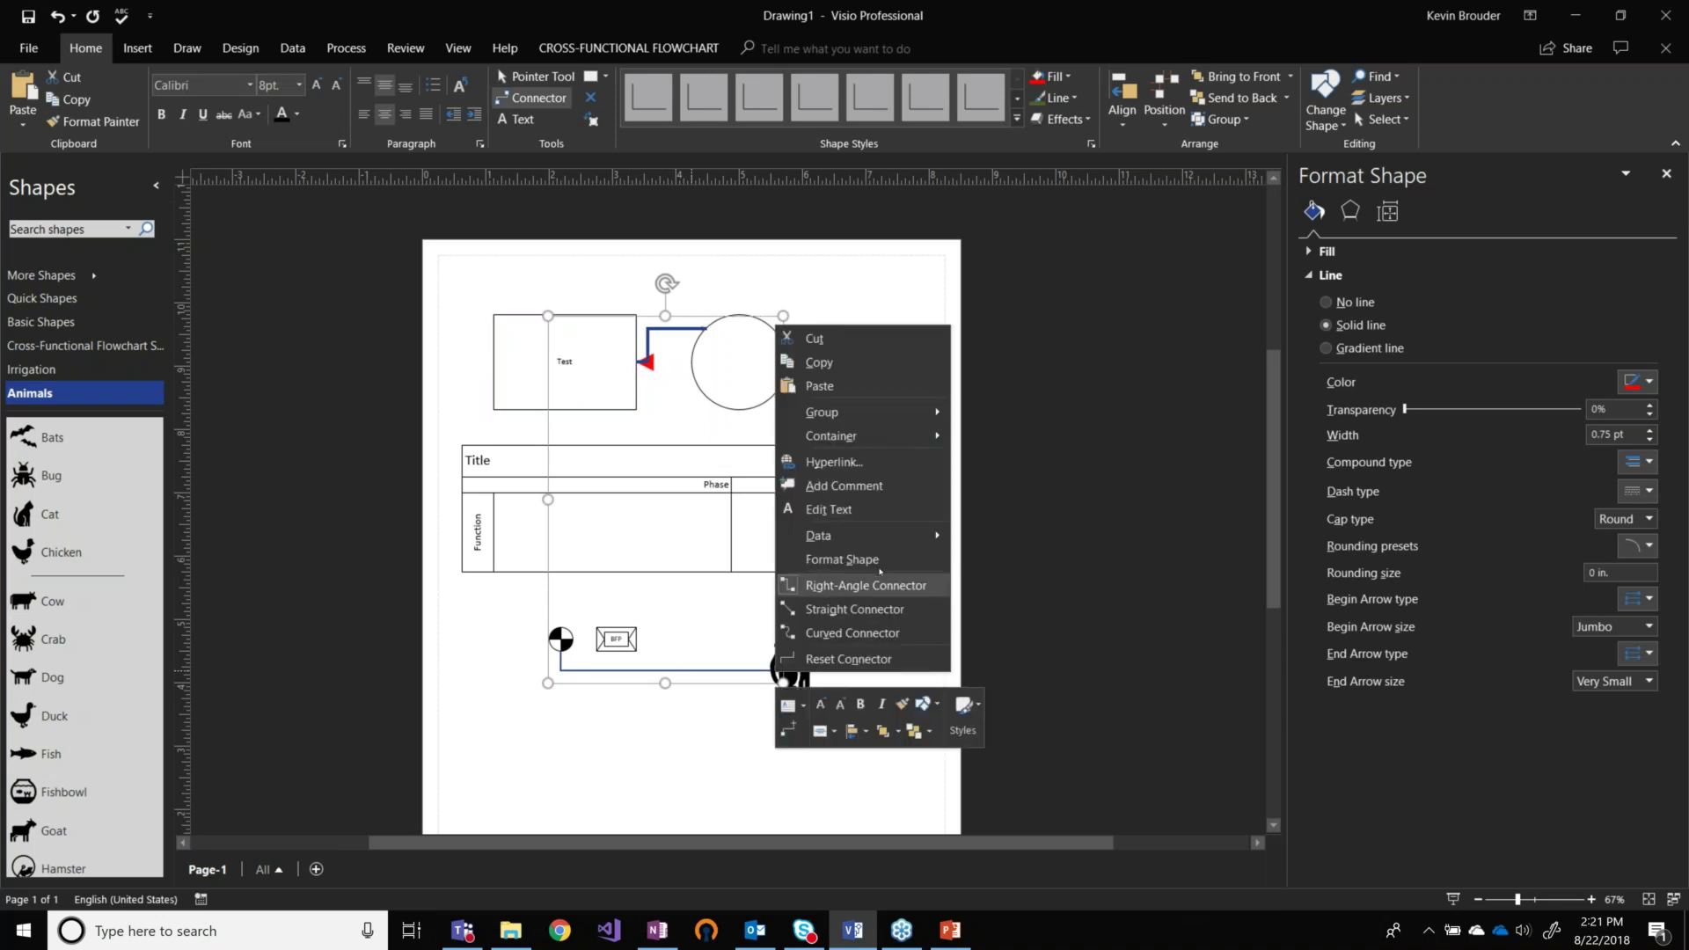
left_click(1626, 628)
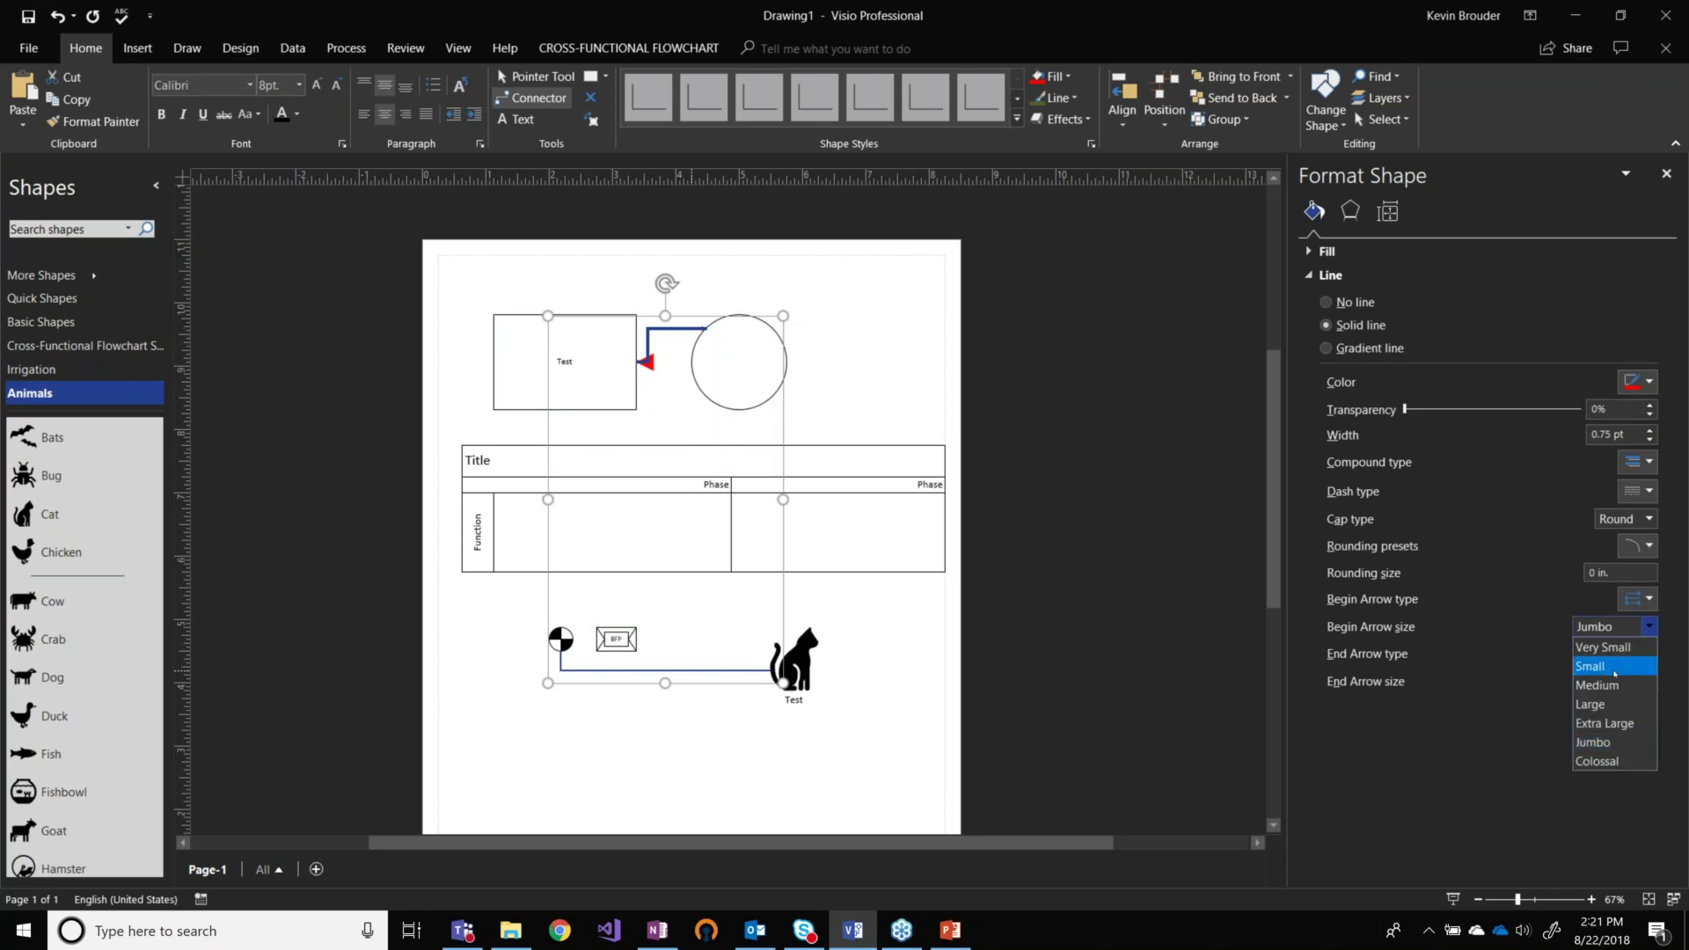
left_click(1615, 668)
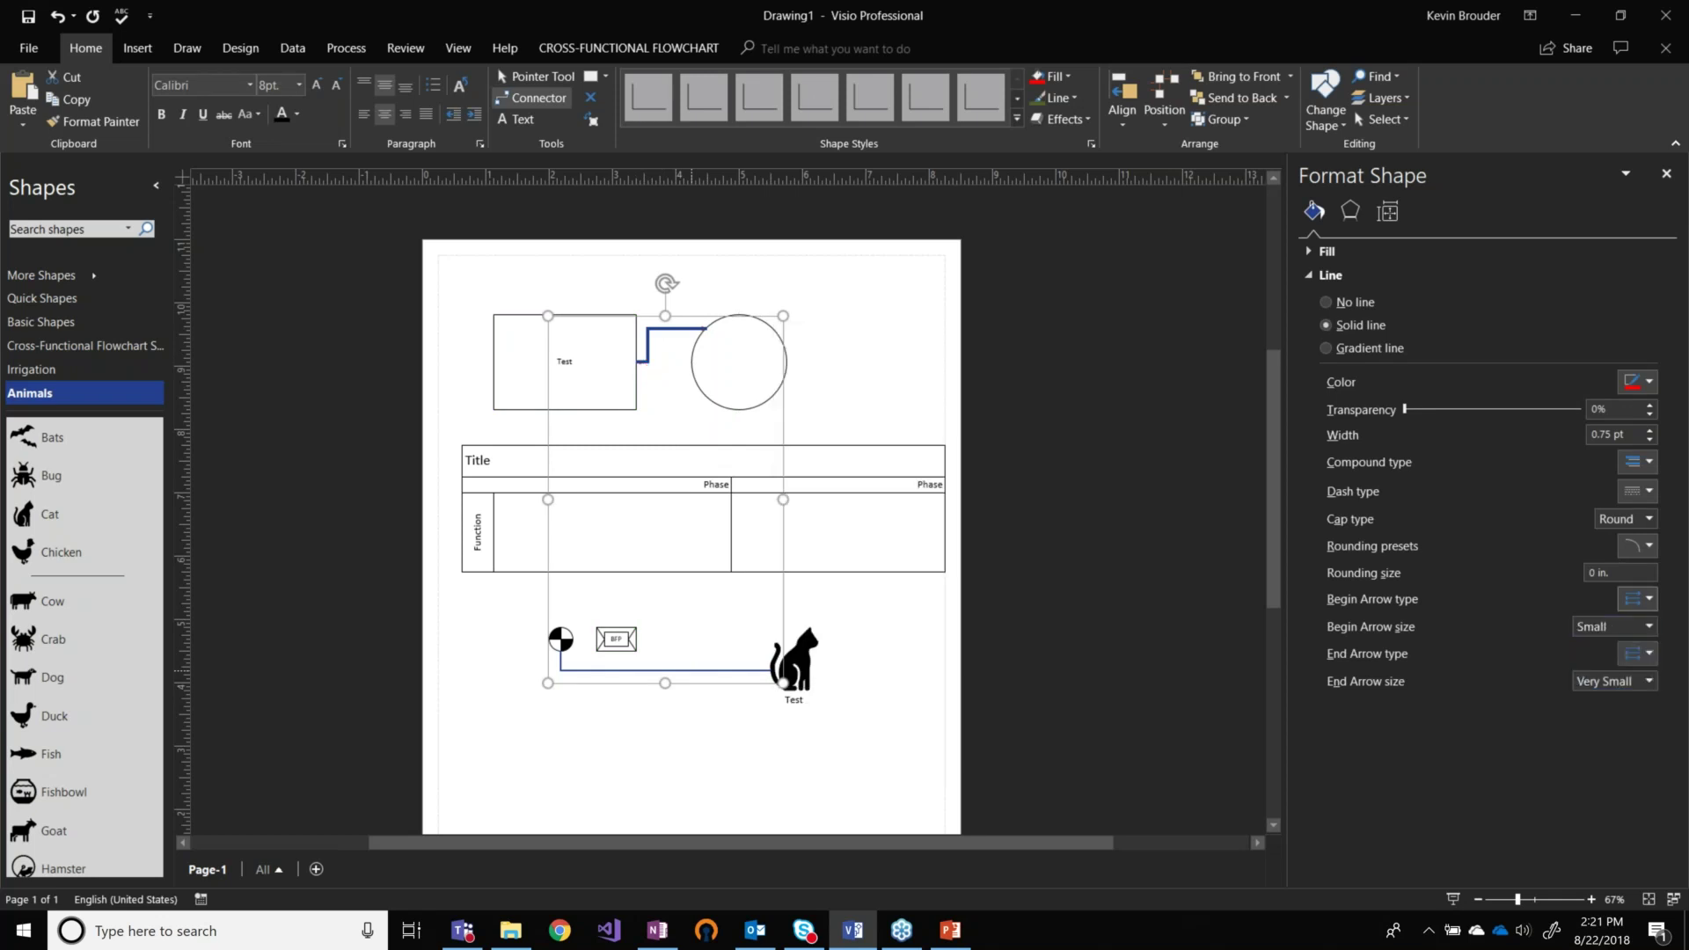
left_click(1638, 600)
left_click(1613, 650)
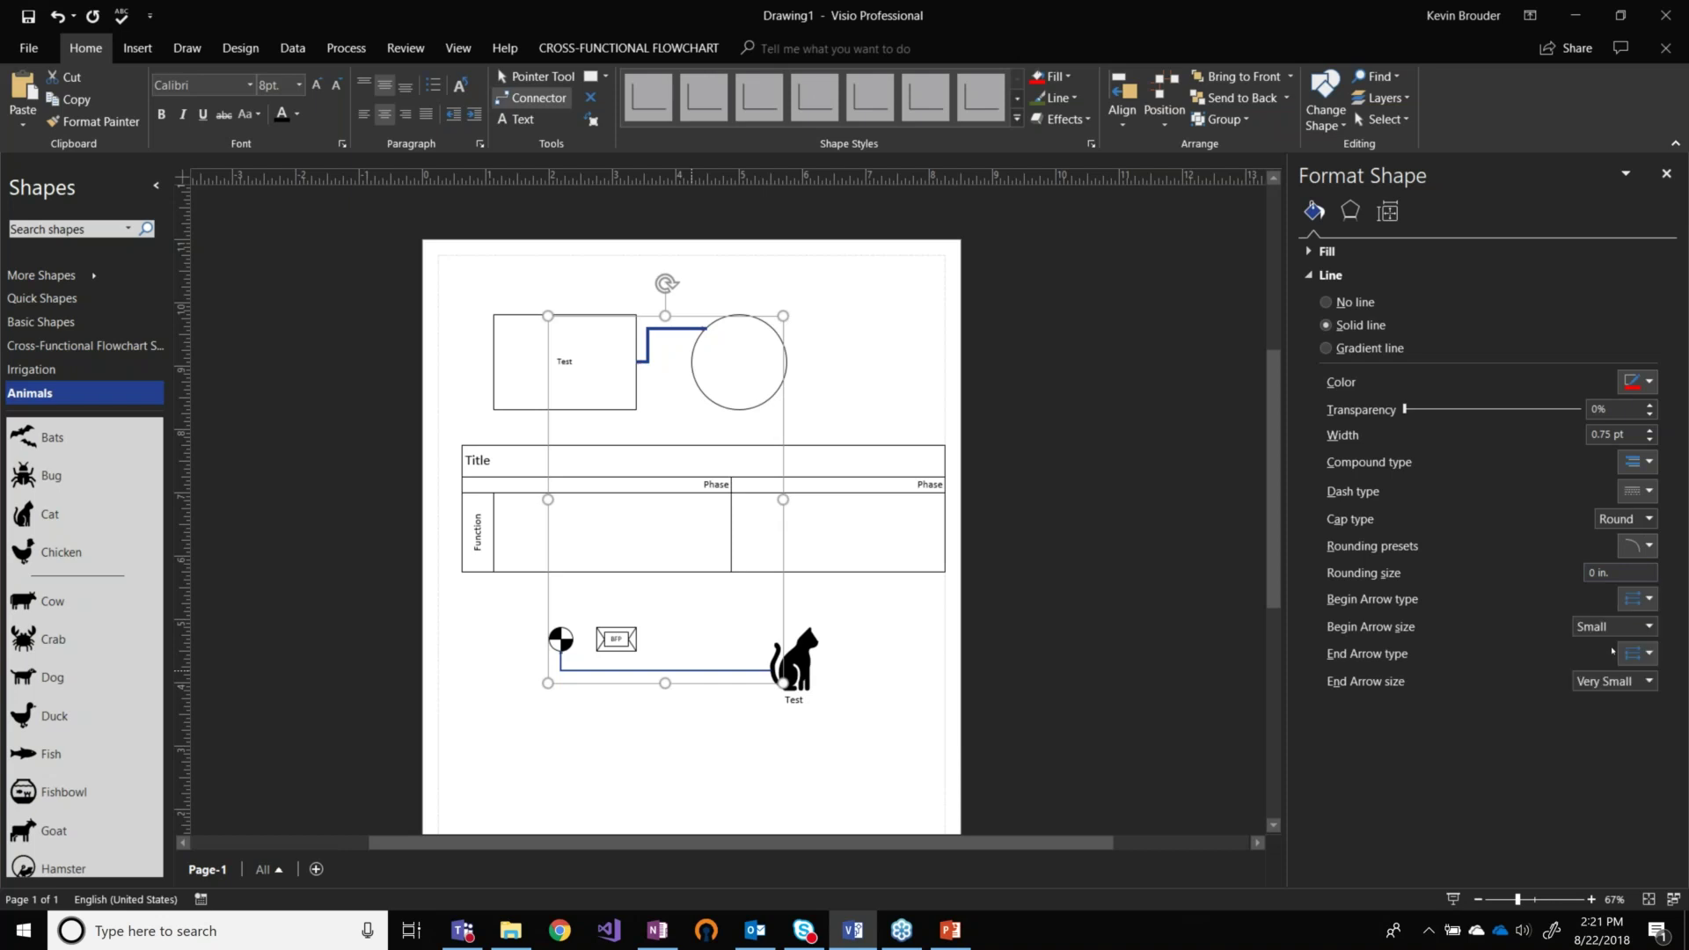
left_click(1652, 627)
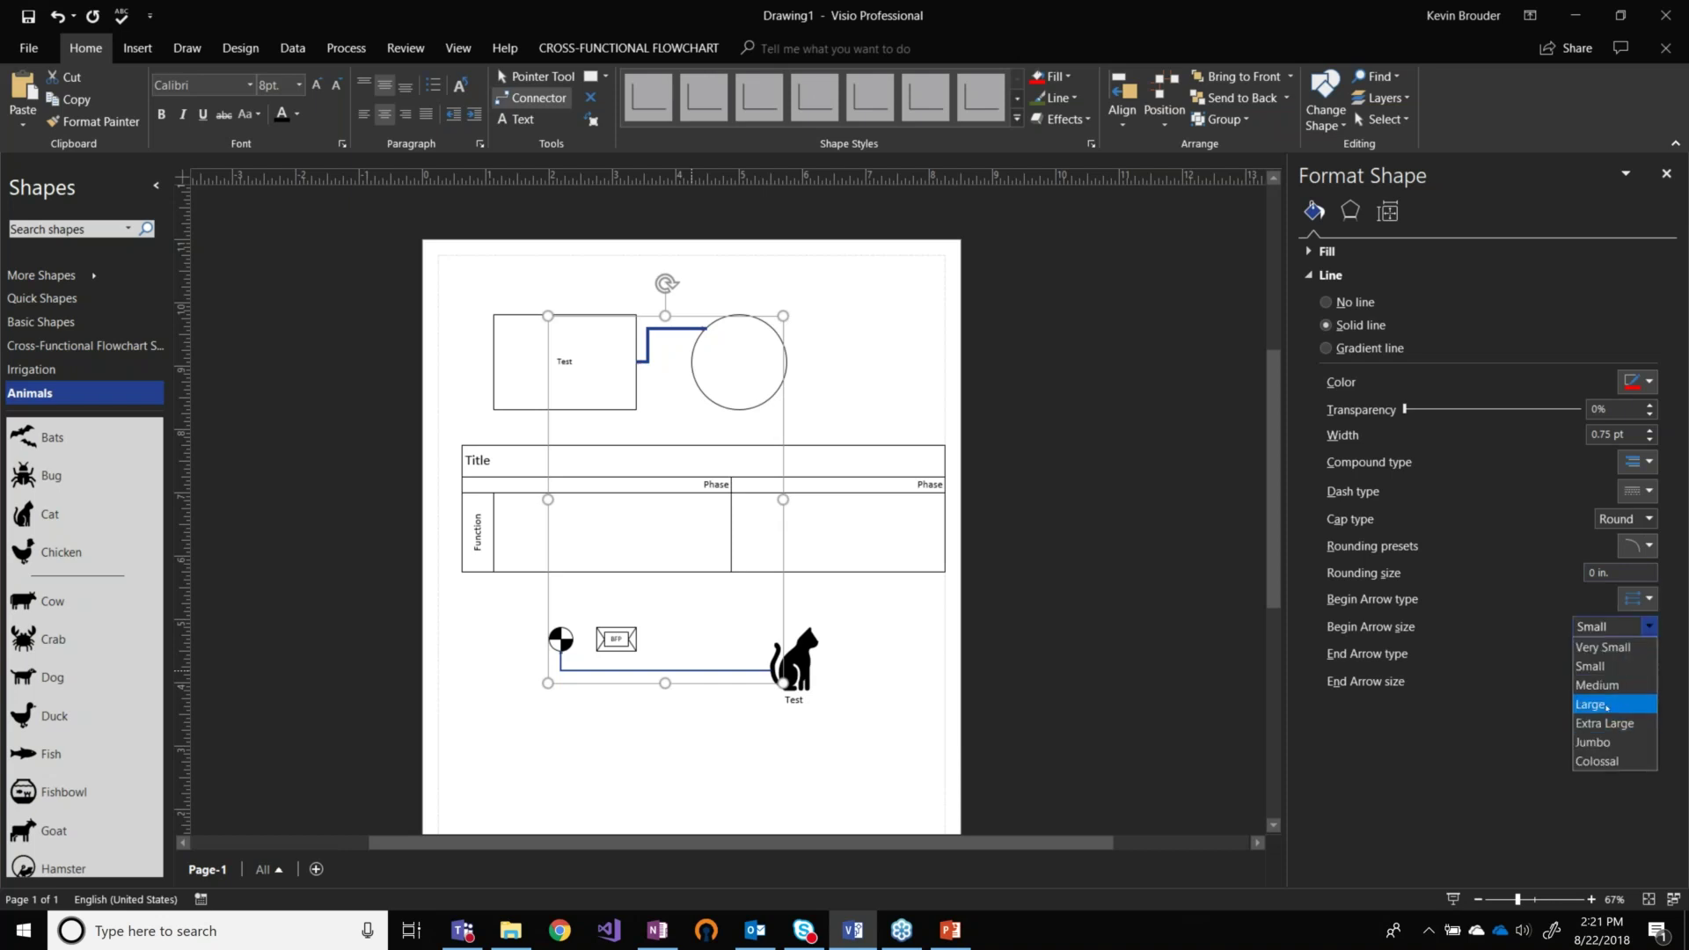
left_click(1593, 701)
left_click(867, 597)
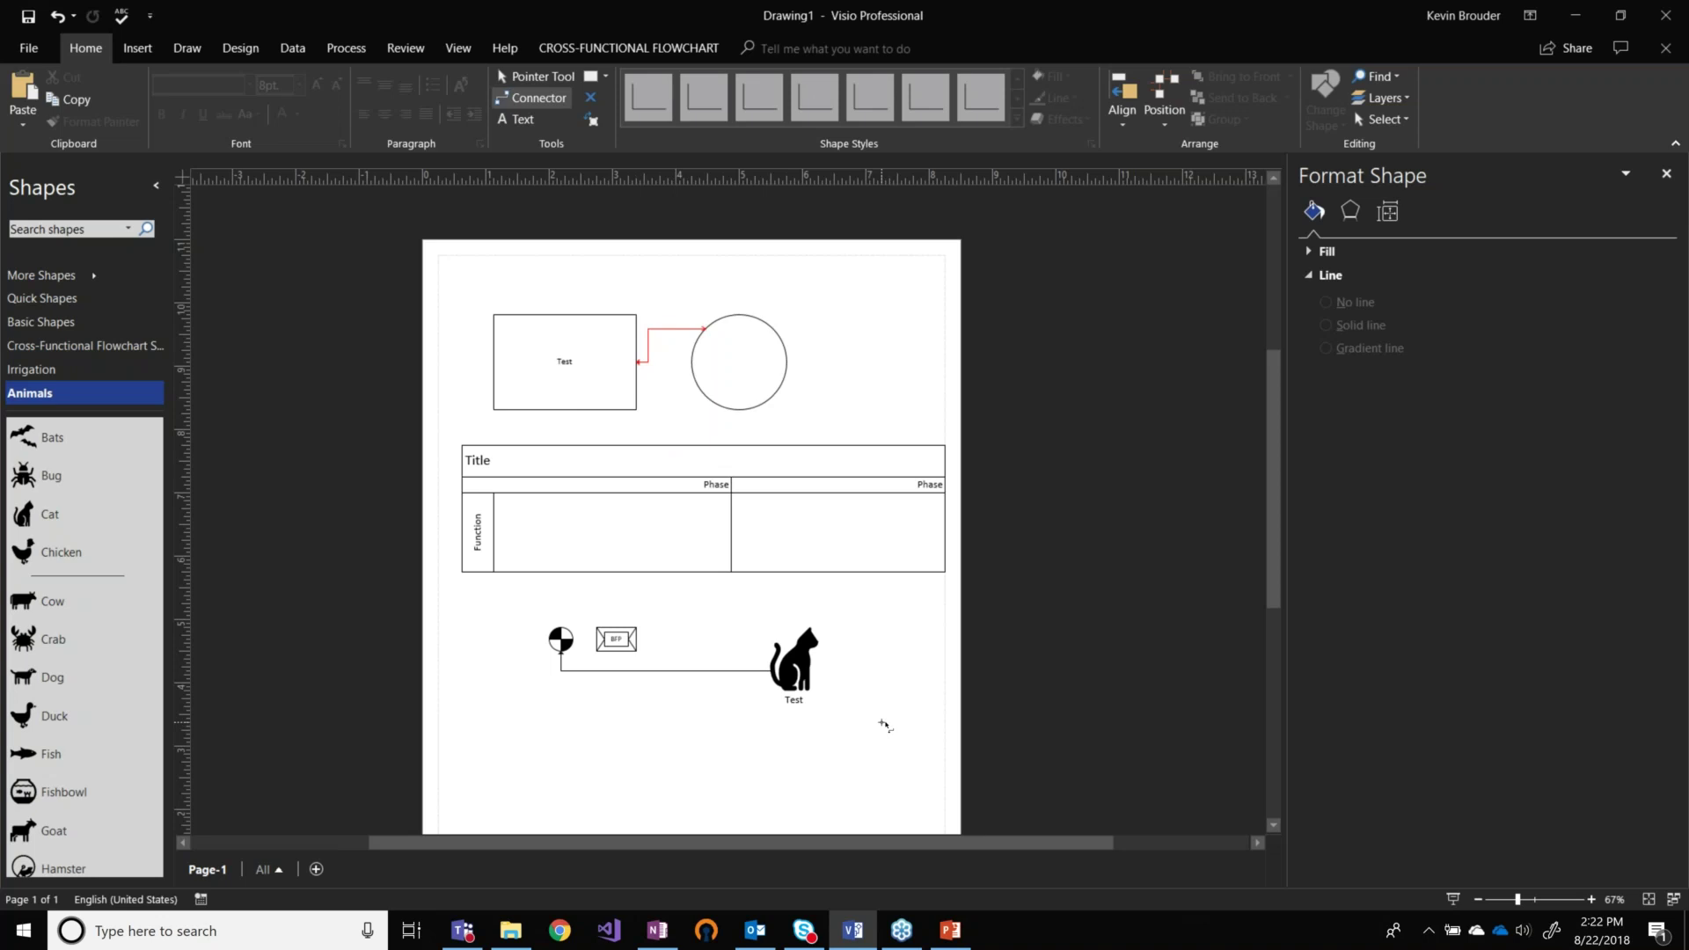
Fill the circle with the solid orange variant color and leave it deselected.
left_click(678, 672)
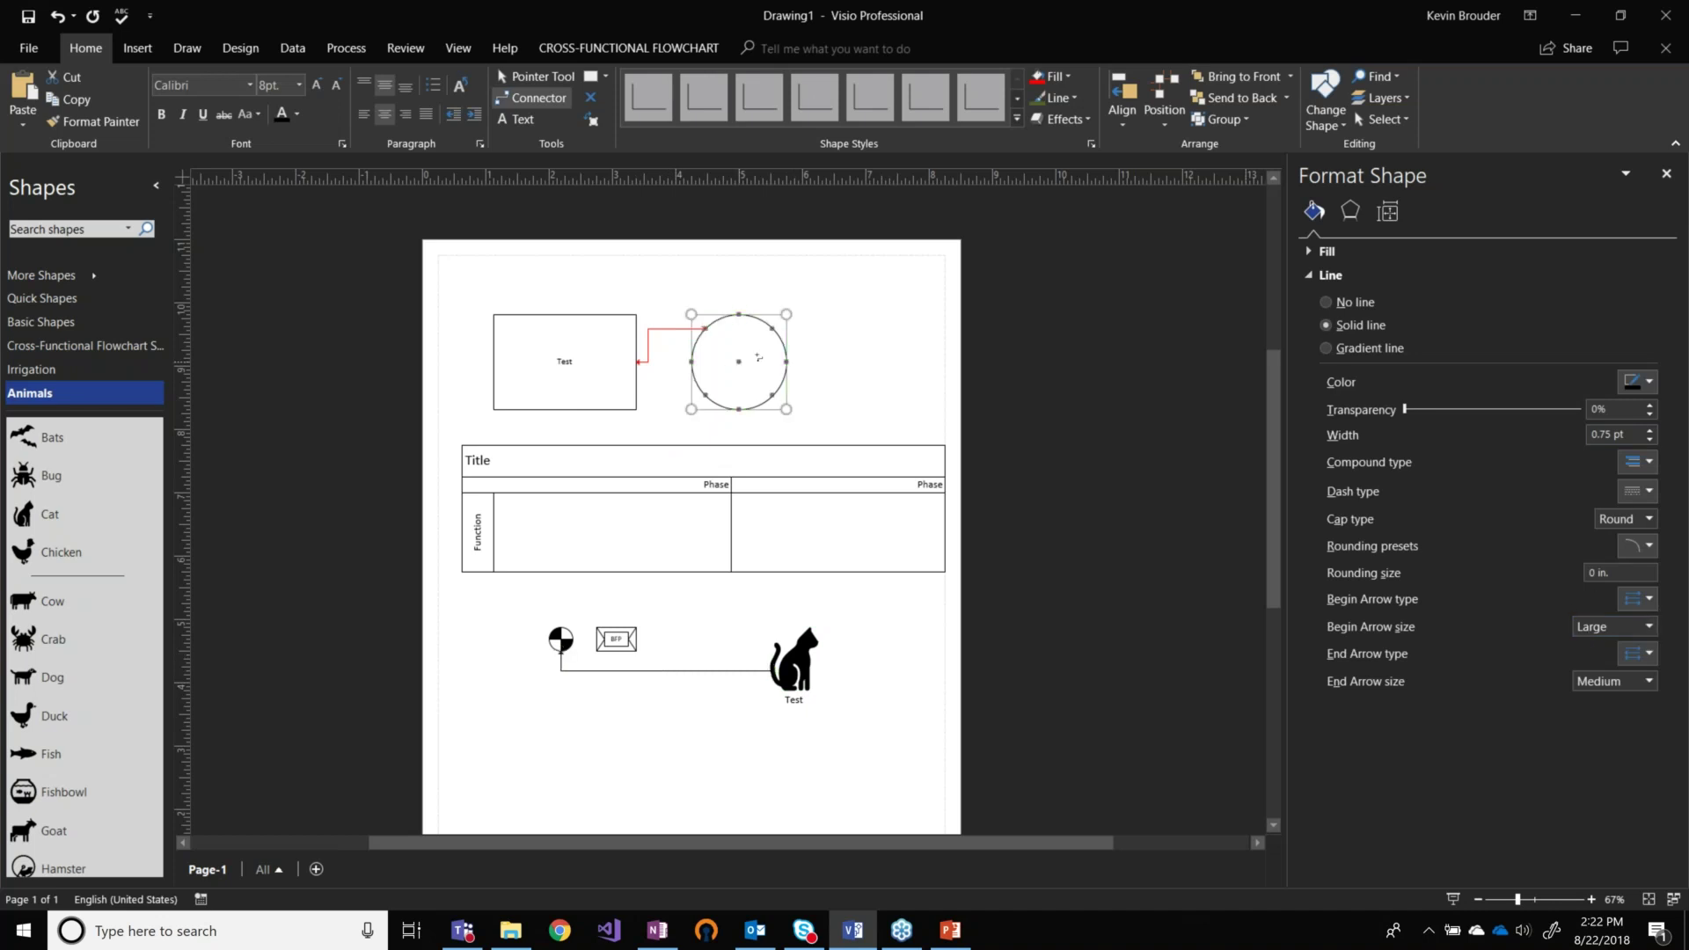
left_click(759, 358)
key("ctrl+1")
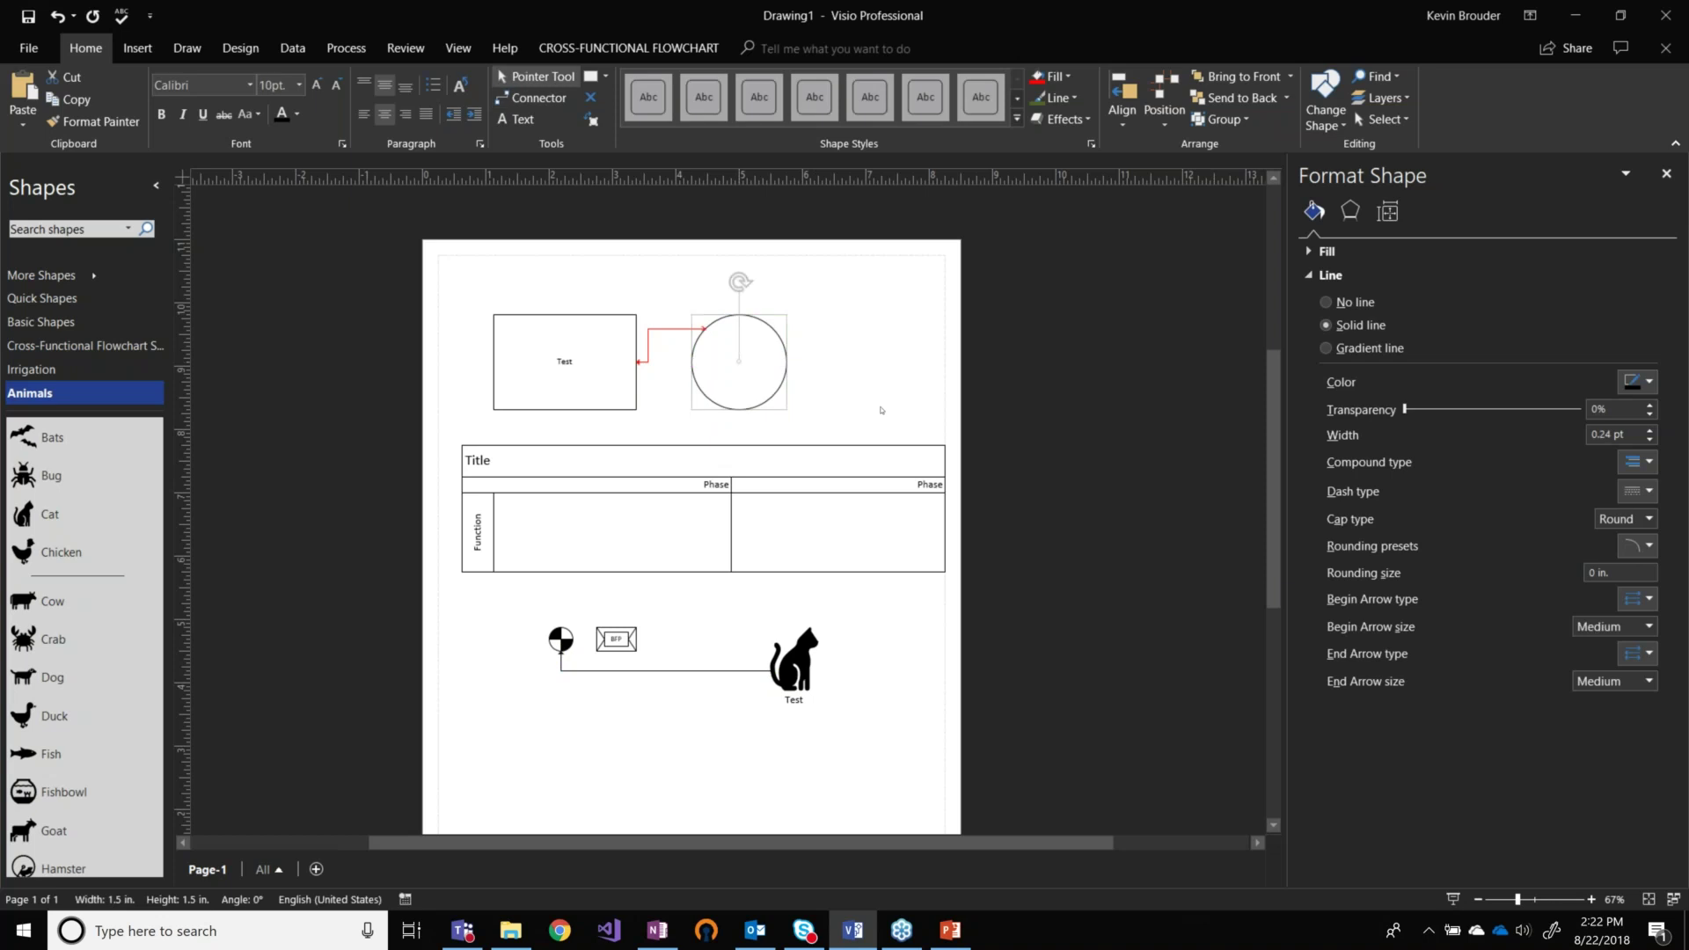
left_click(758, 364)
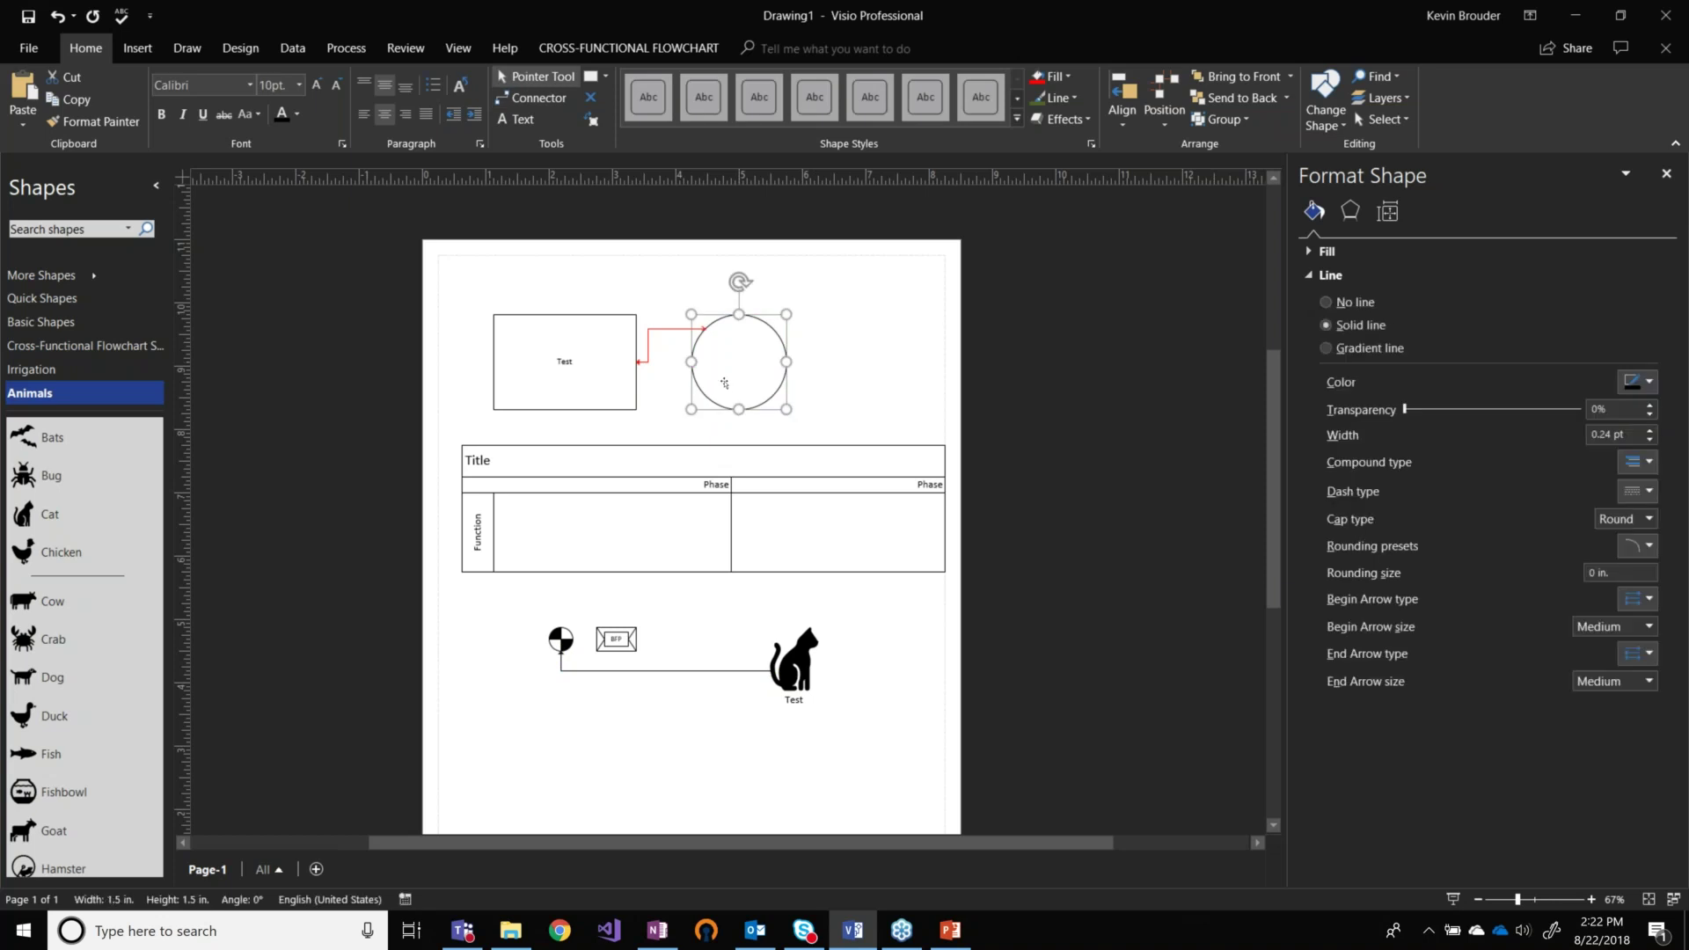
left_click(1315, 276)
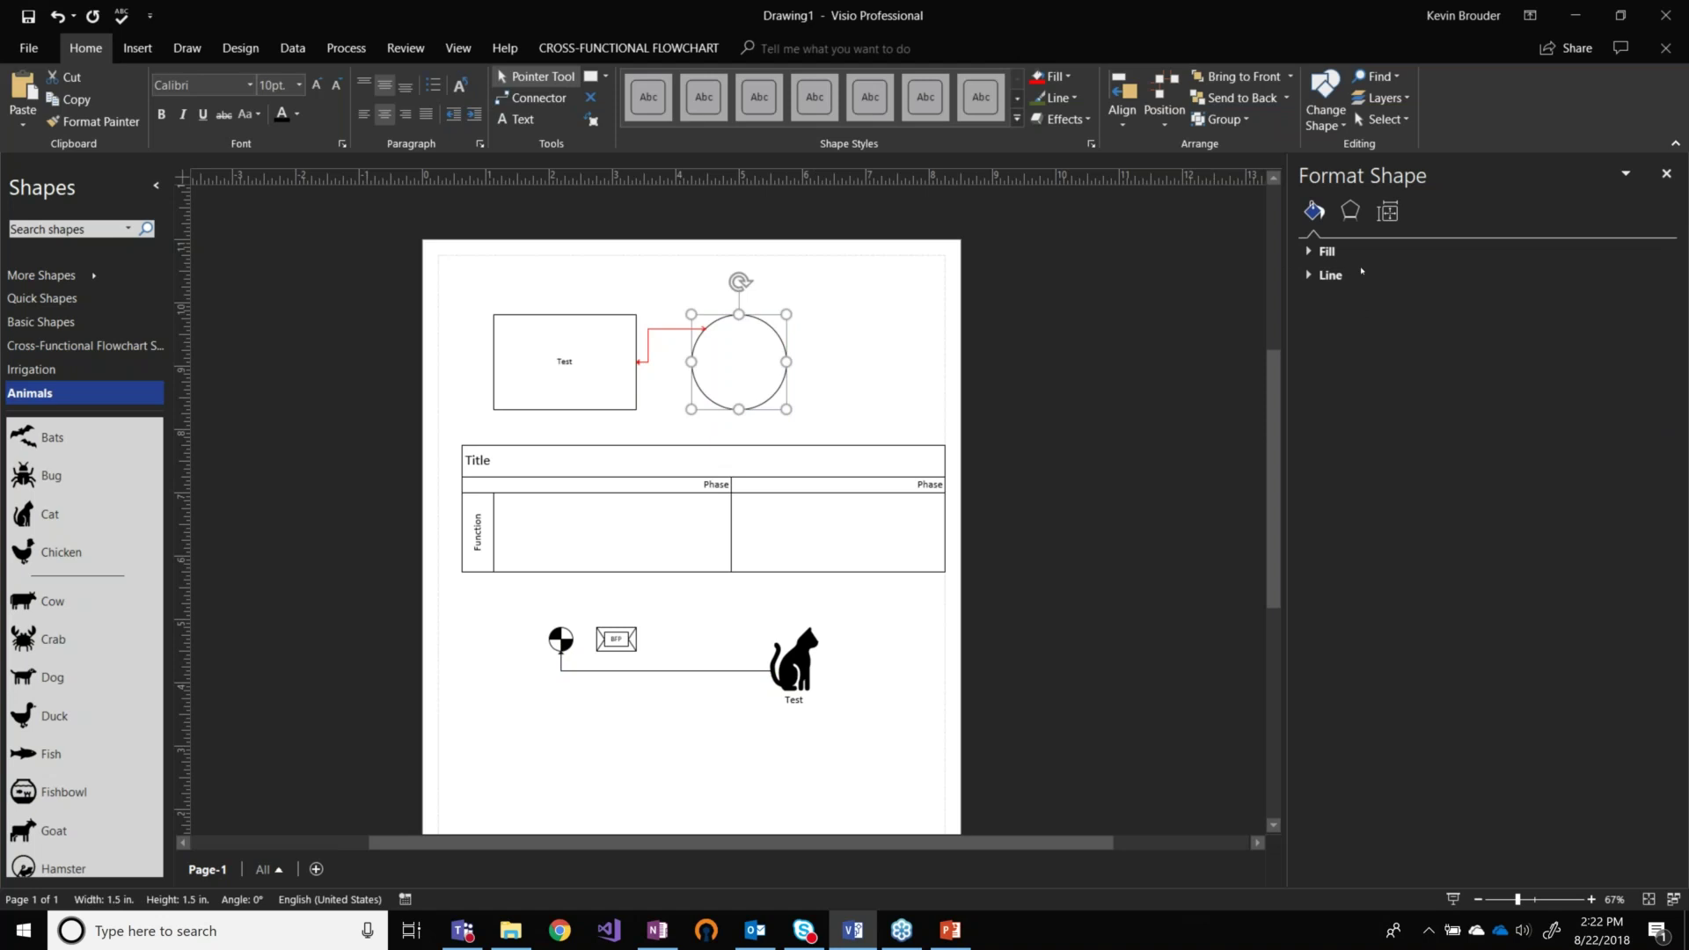
left_click(1308, 253)
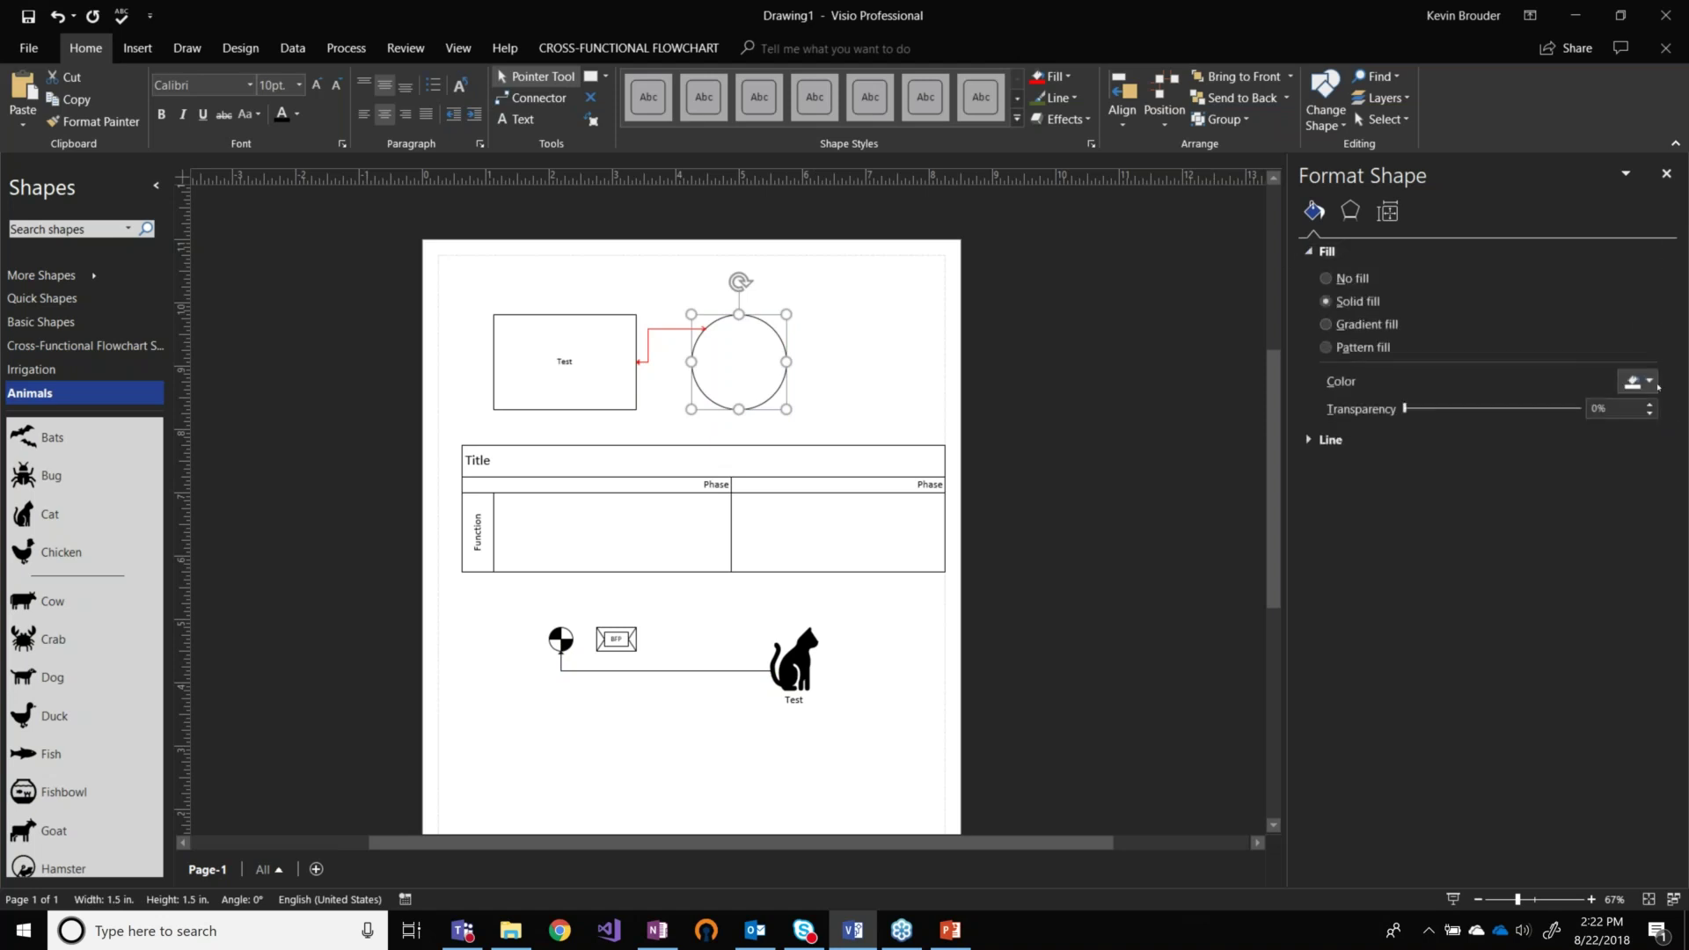
left_click(1648, 381)
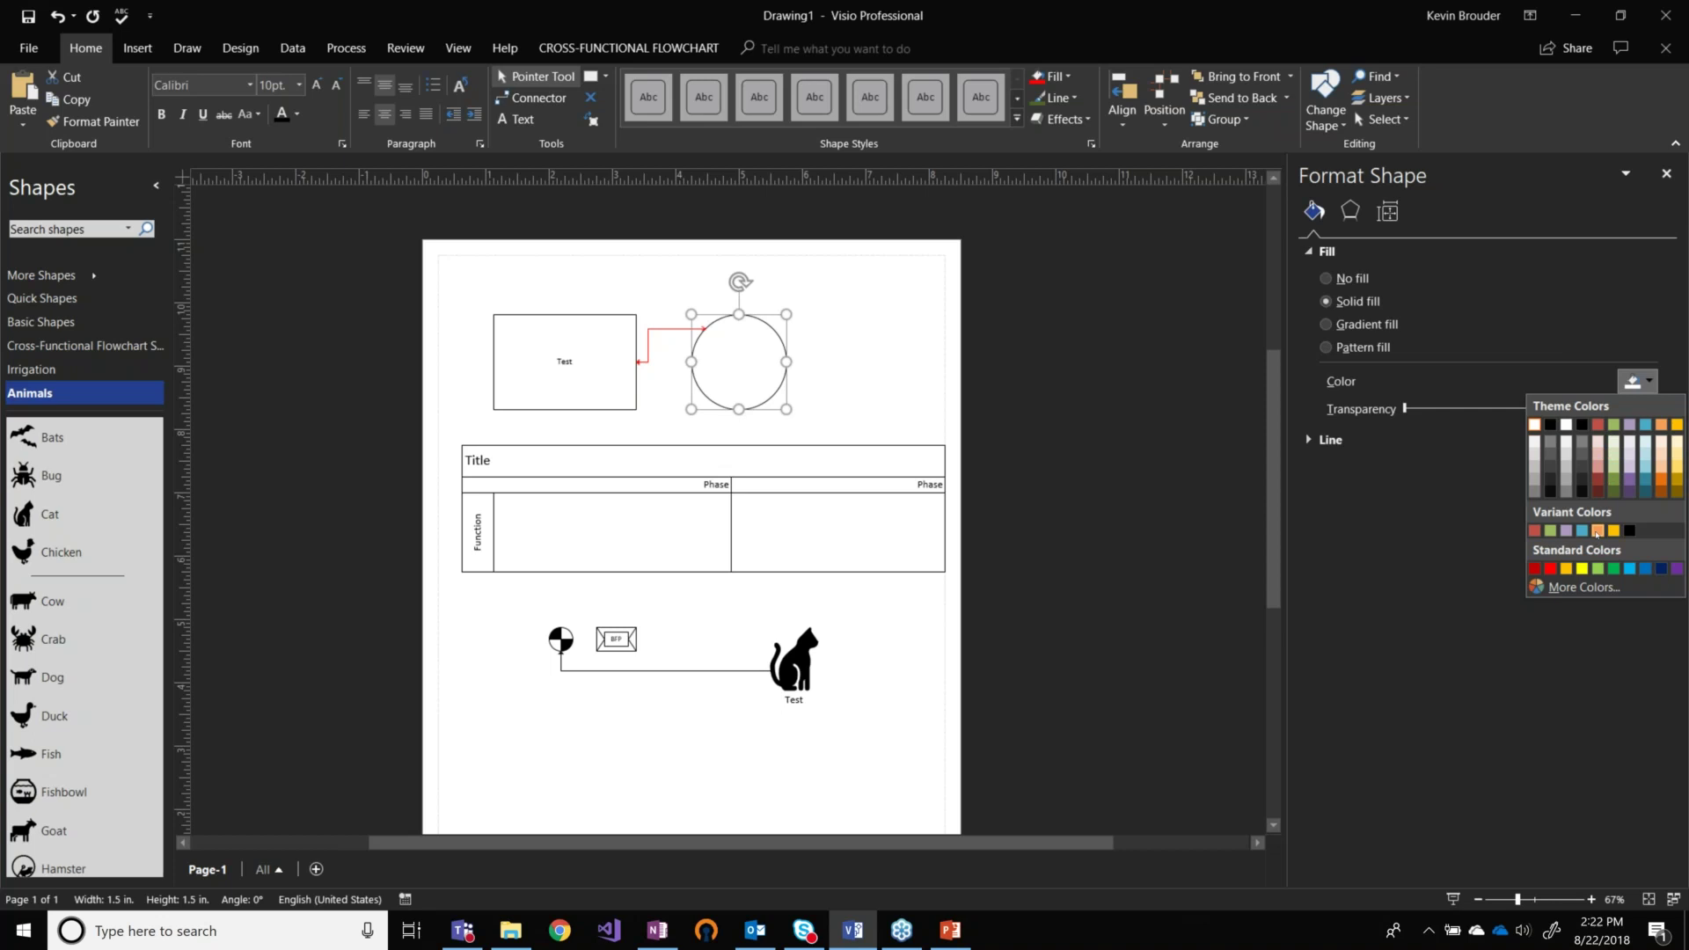
left_click(1596, 530)
left_click(947, 380)
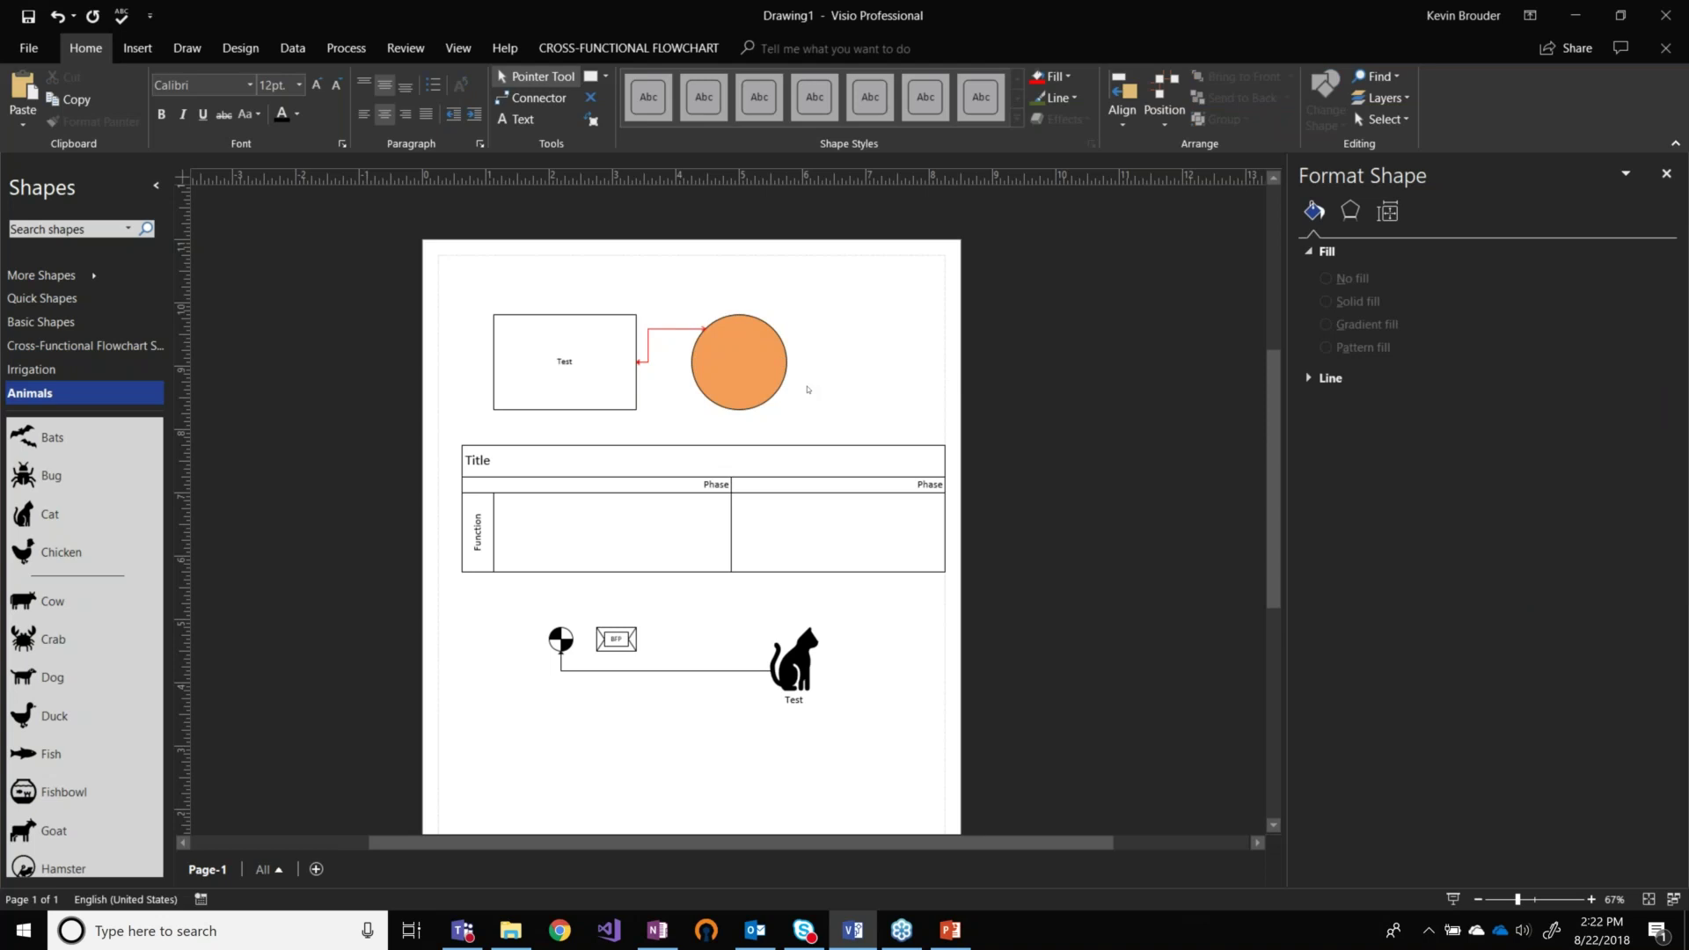
Select the rectangle and switch to the Connector tool.
left_click(584, 377)
key("ctrl+3")
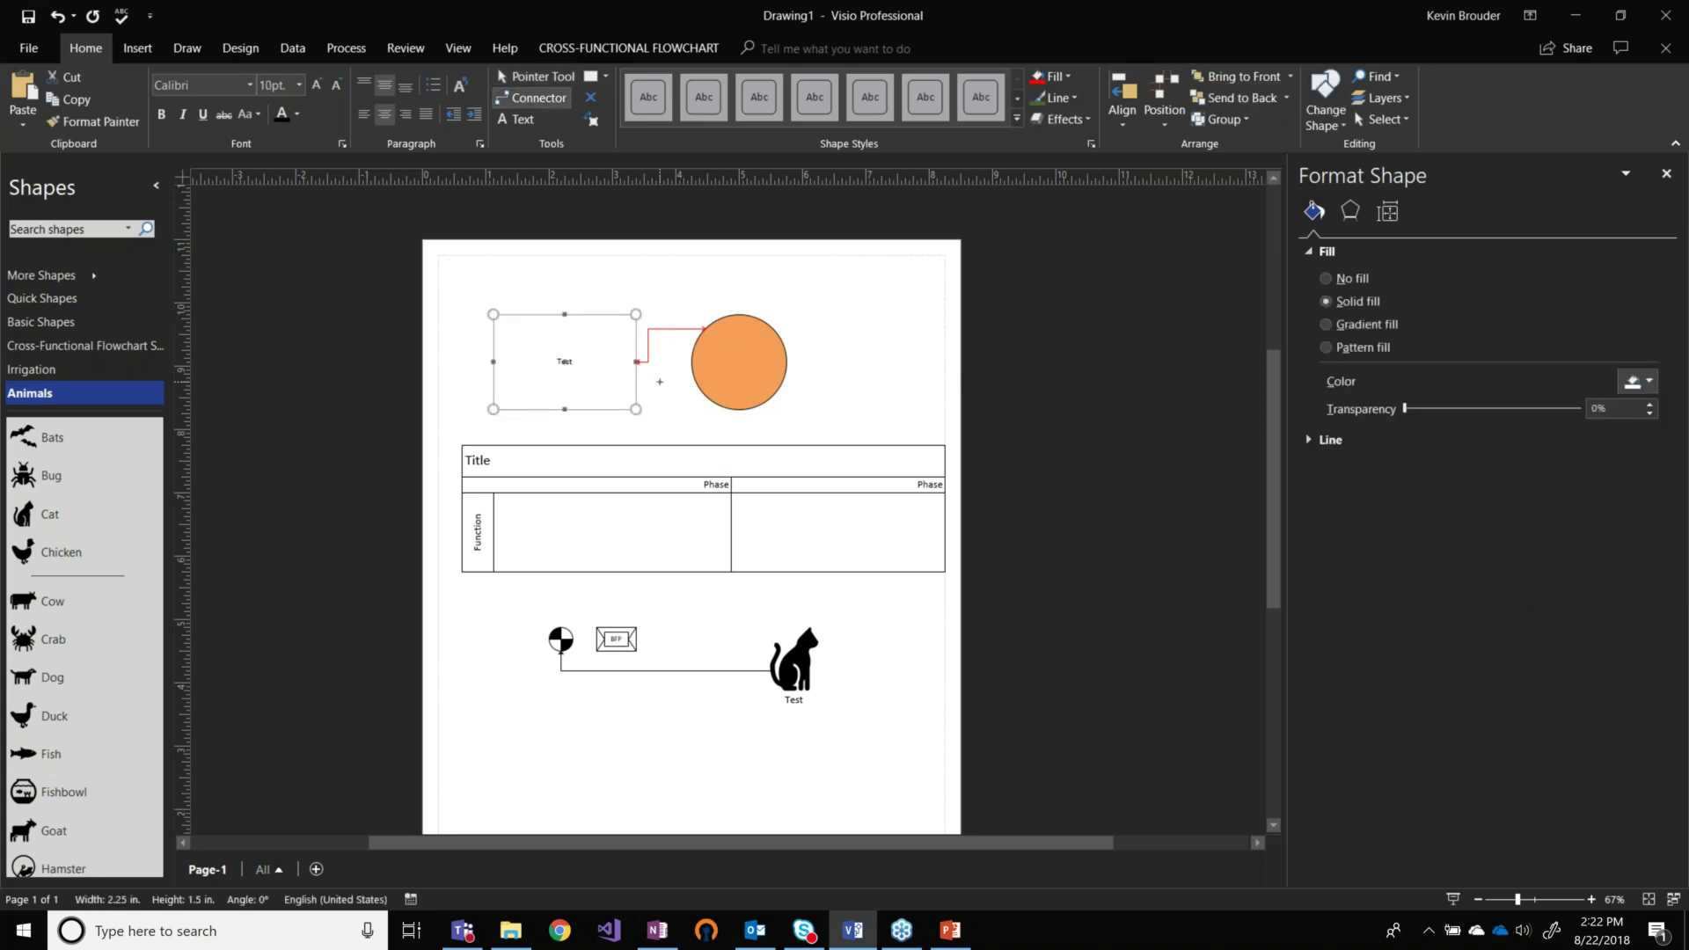